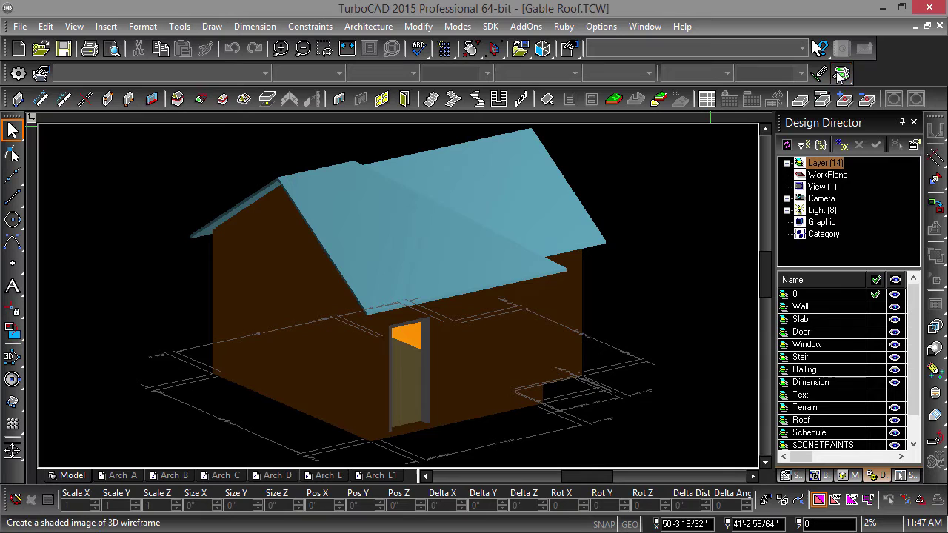
# Step: Switch to wireframe, hide the Dimension, Text and Roof layers, and show the World Plan view
pyautogui.click(841, 73)
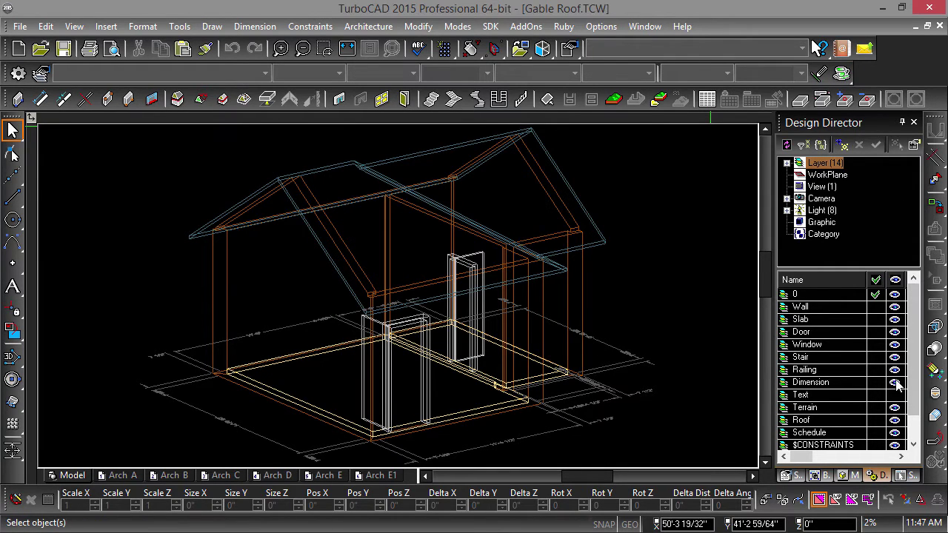
pyautogui.click(895, 382)
pyautogui.click(895, 395)
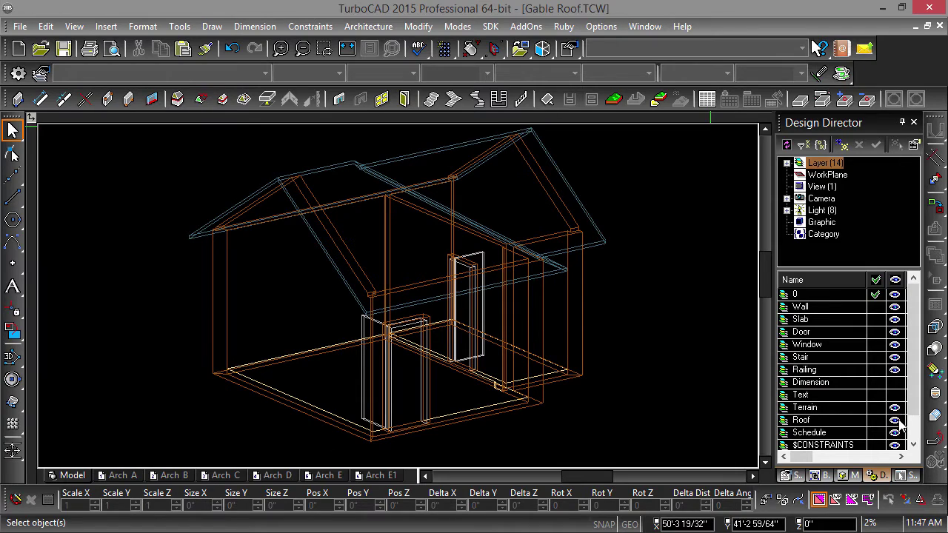
pyautogui.click(895, 420)
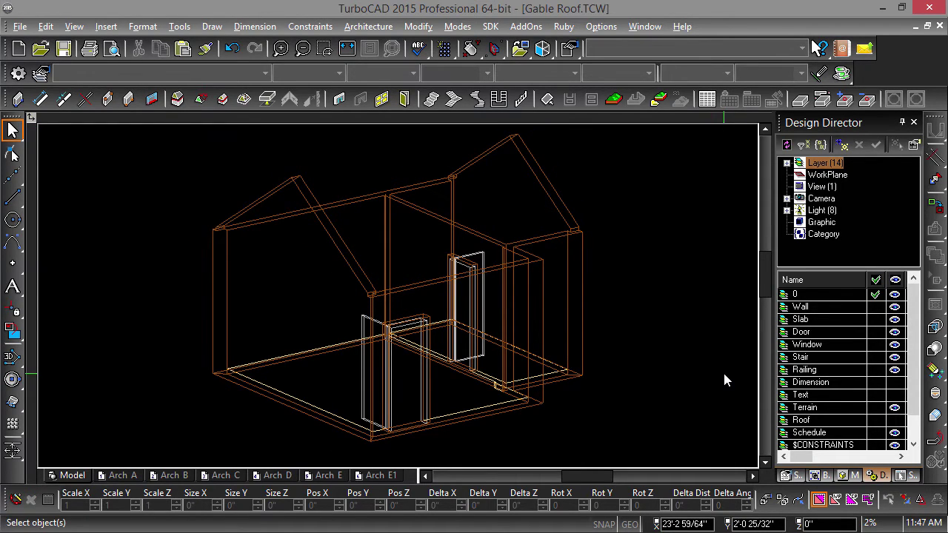
pyautogui.hotkey('ctrl', '5')
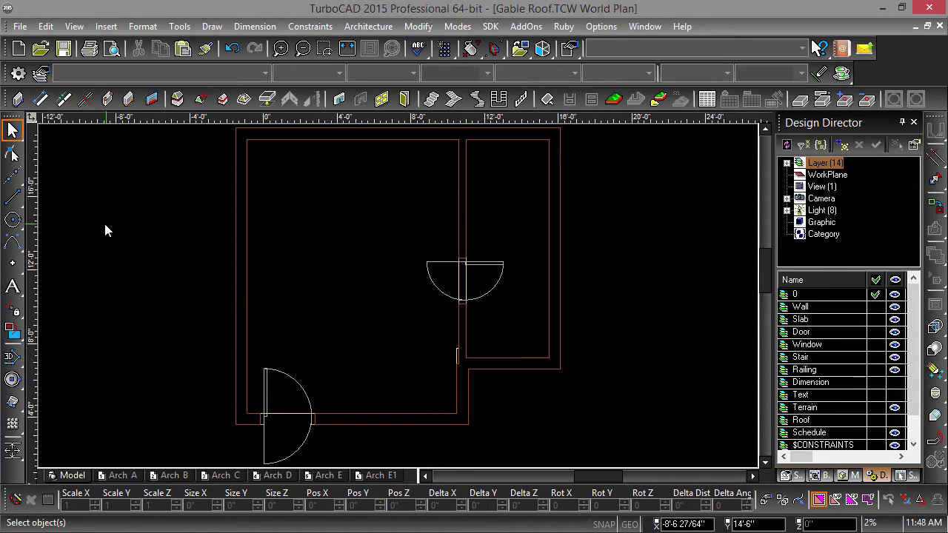
# Step: Choose the Double Line Rectangle tool and set its separation to 3"
pyautogui.click(13, 201)
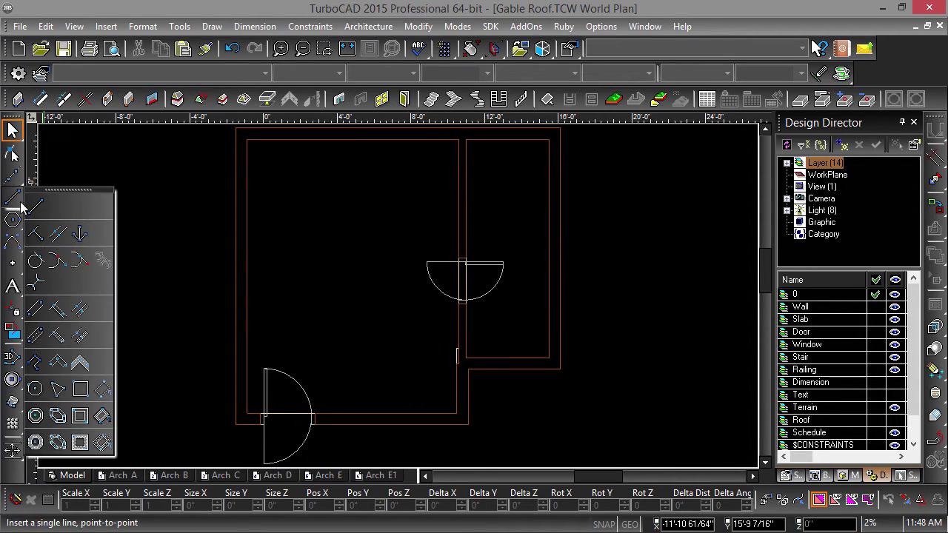
pyautogui.click(86, 436)
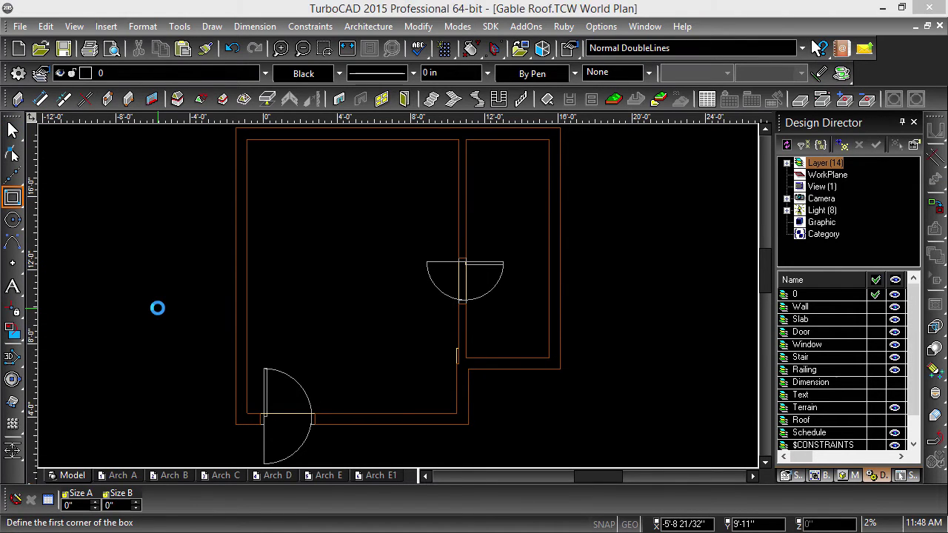
pyautogui.click(289, 164)
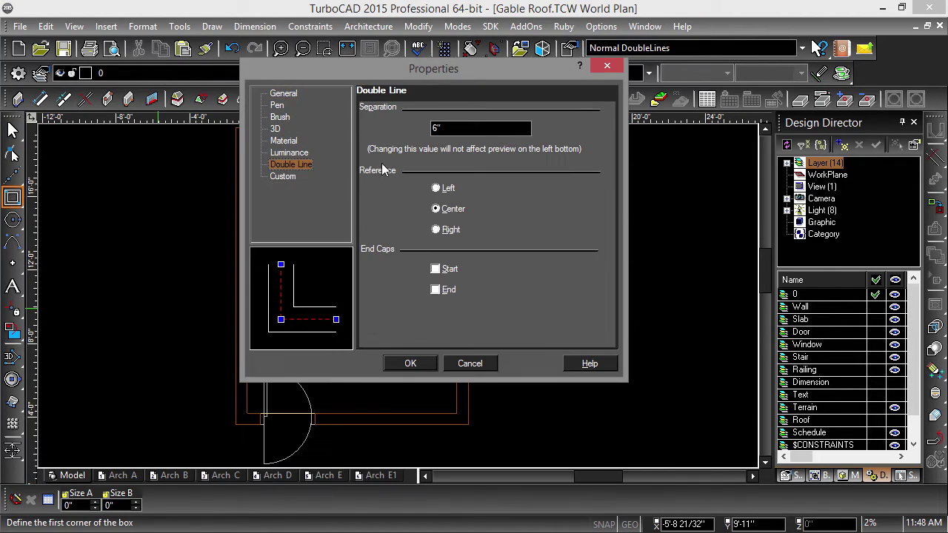
pyautogui.moveTo(450, 128); pyautogui.dragTo(410, 133)
pyautogui.write('3')
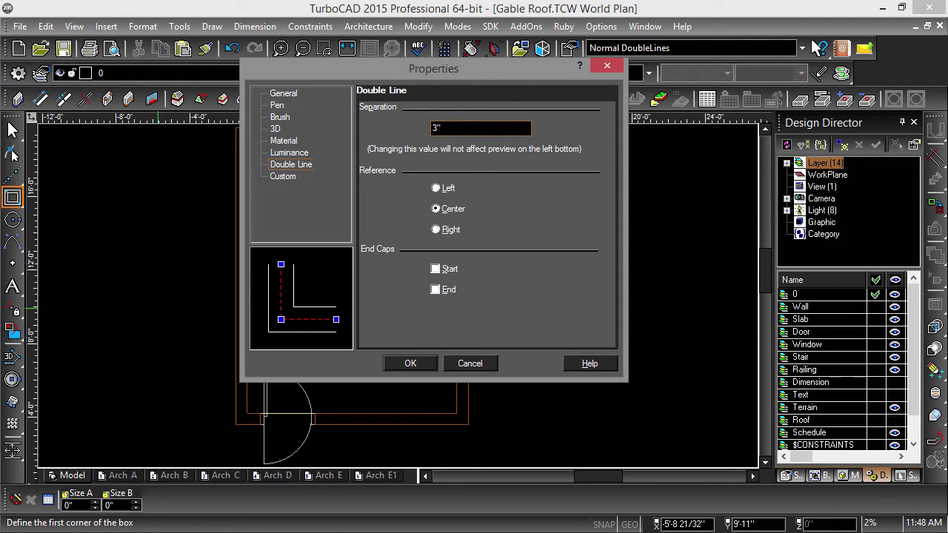
pyautogui.click(403, 363)
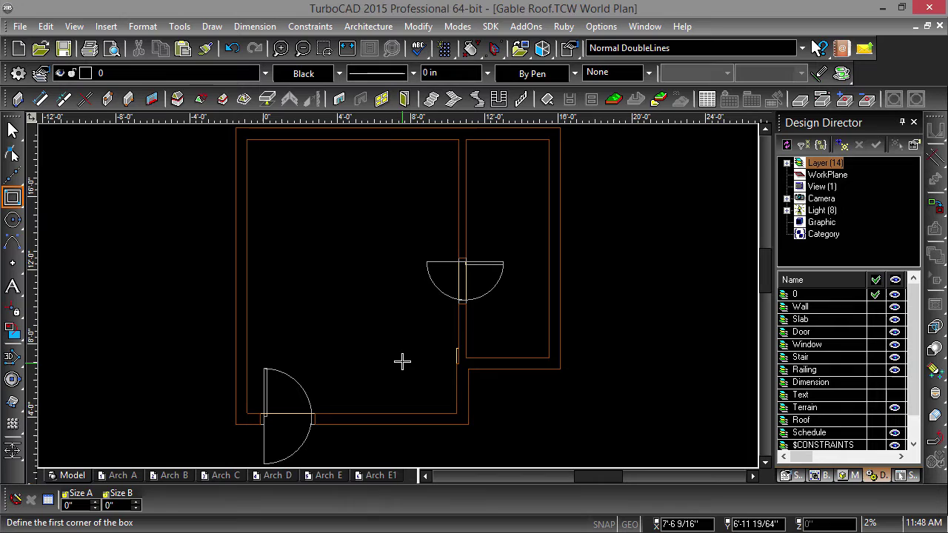
# Step: Set the workplane on the floor facet and draw a 2' by 3' box in the upper-left corner
pyautogui.rightClick(355, 272)
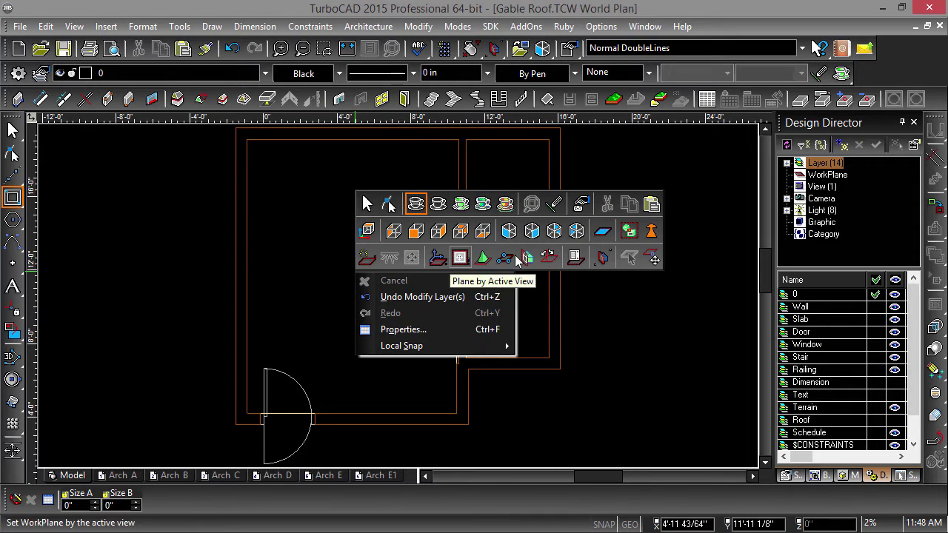
pyautogui.click(505, 257)
pyautogui.click(348, 281)
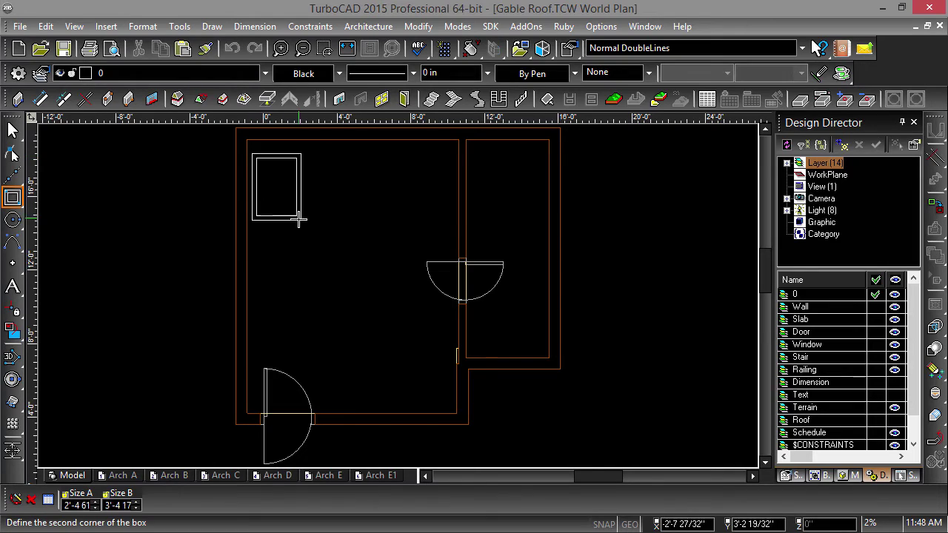
pyautogui.press('Tab')
pyautogui.write("2'")
pyautogui.press('Tab')
pyautogui.write('3')
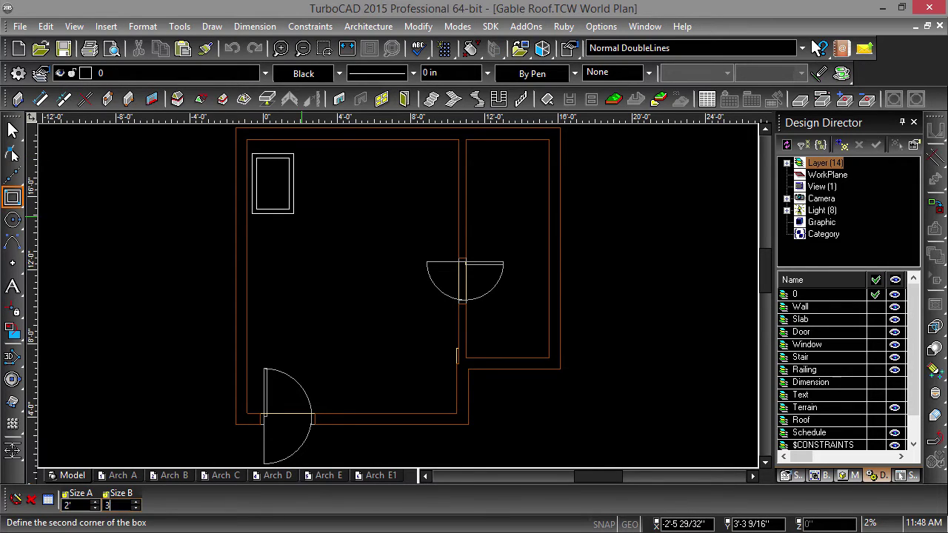
pyautogui.press('Return')
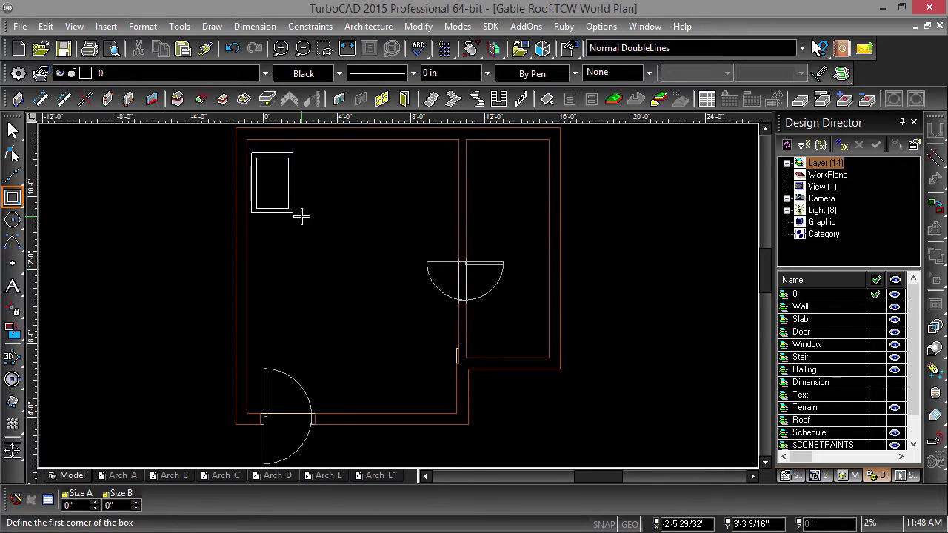
# Step: Simple-extrude the double-line box to a height of 16'
pyautogui.click(12, 402)
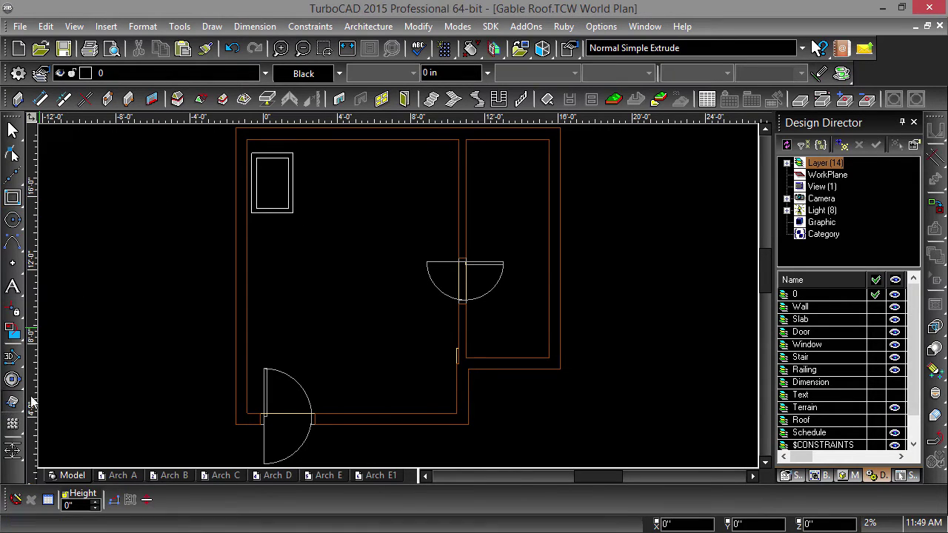
pyautogui.click(291, 206)
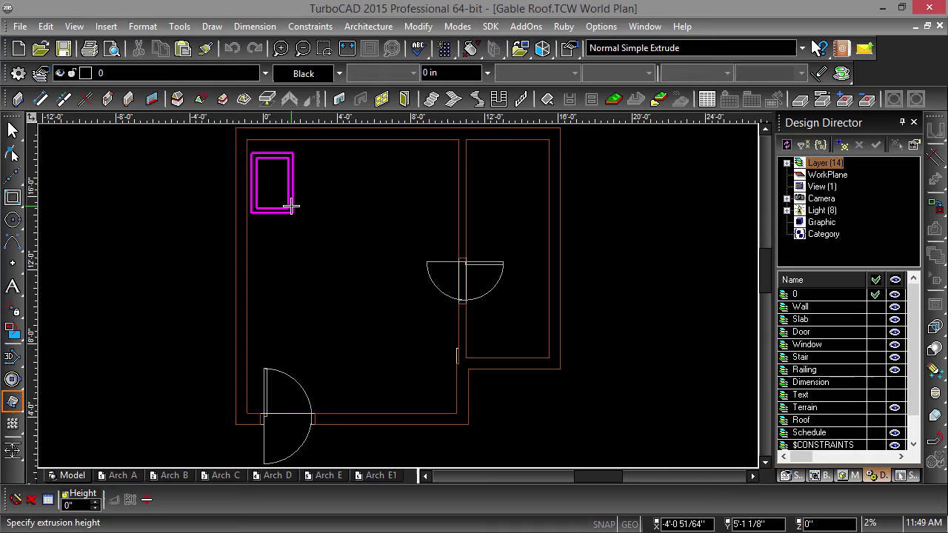
pyautogui.write("16'")
pyautogui.press('Return')
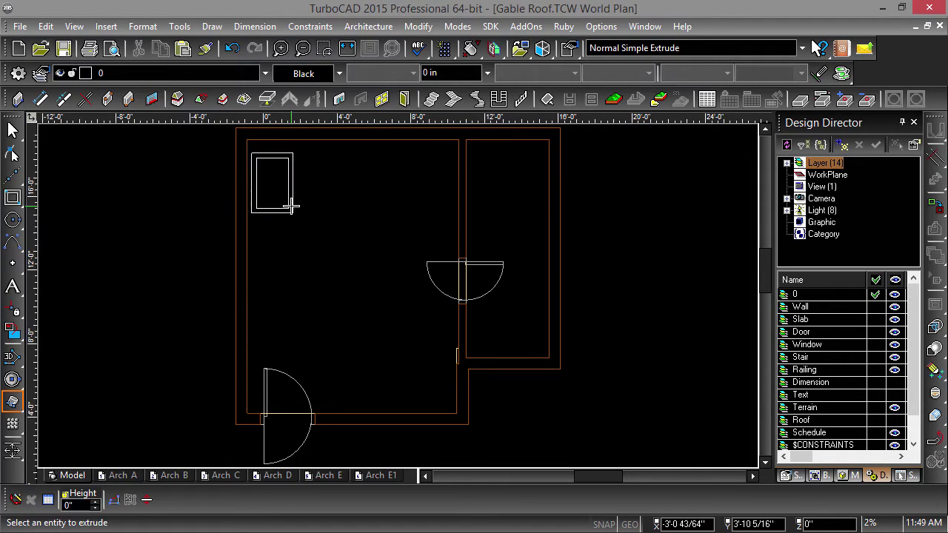
# Step: Switch to the Isometric SW view and color the chimney Firebrick
pyautogui.hotkey('ctrl', 'shift', 'i')
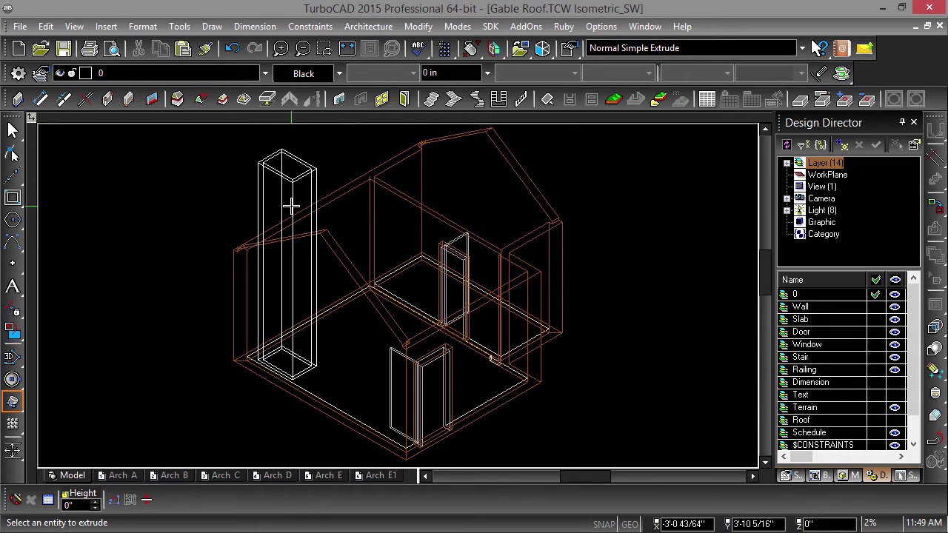
pyautogui.press('Escape')
pyautogui.click(271, 165)
pyautogui.click(340, 73)
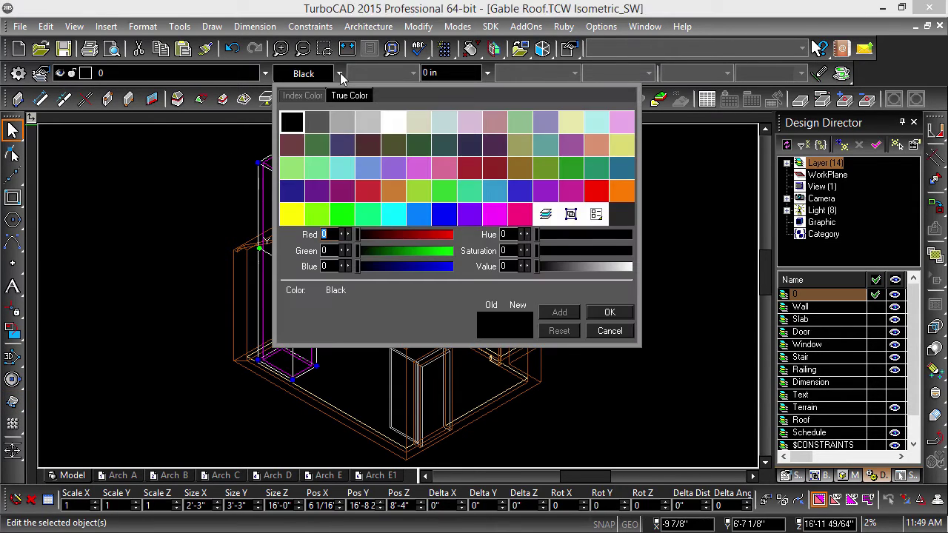
pyautogui.click(494, 167)
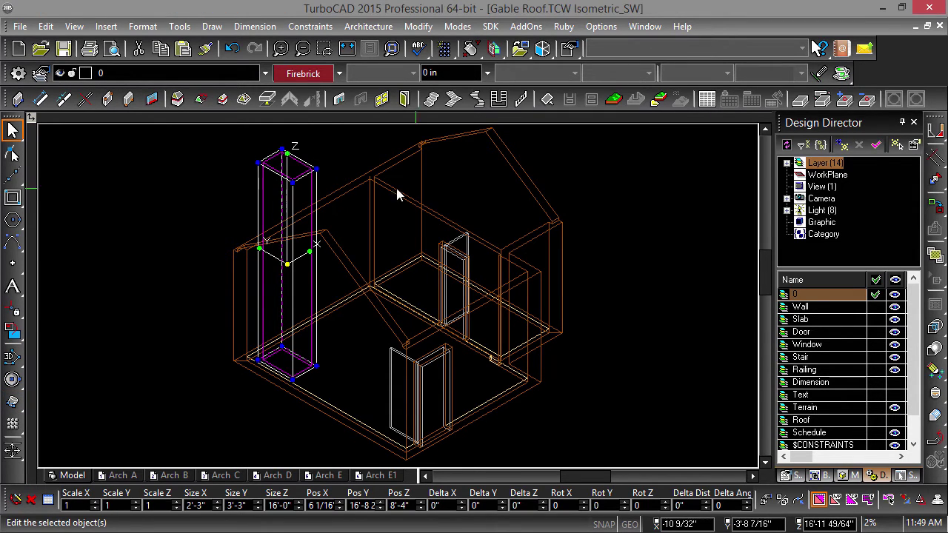
pyautogui.click(224, 206)
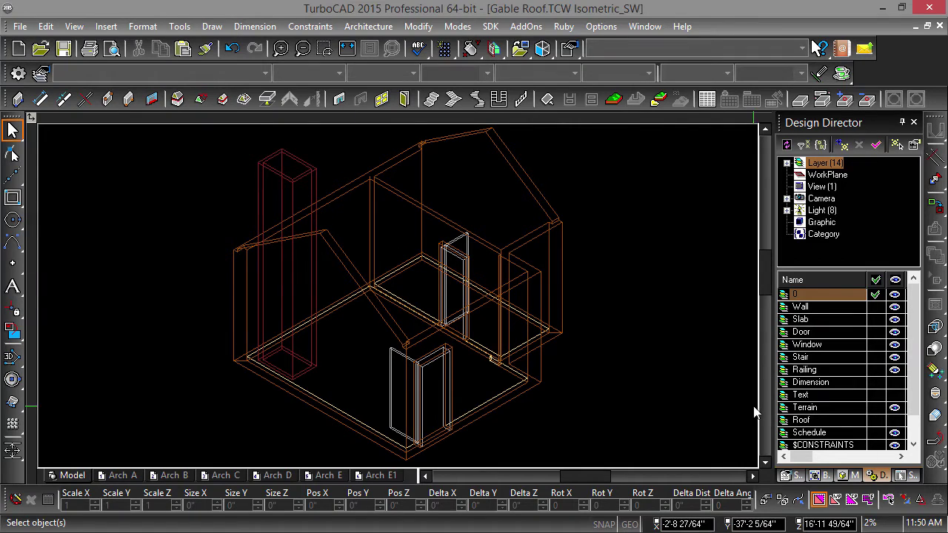
# Step: Show the Roof layer again and locate the chimney's double-line base outline
pyautogui.click(895, 420)
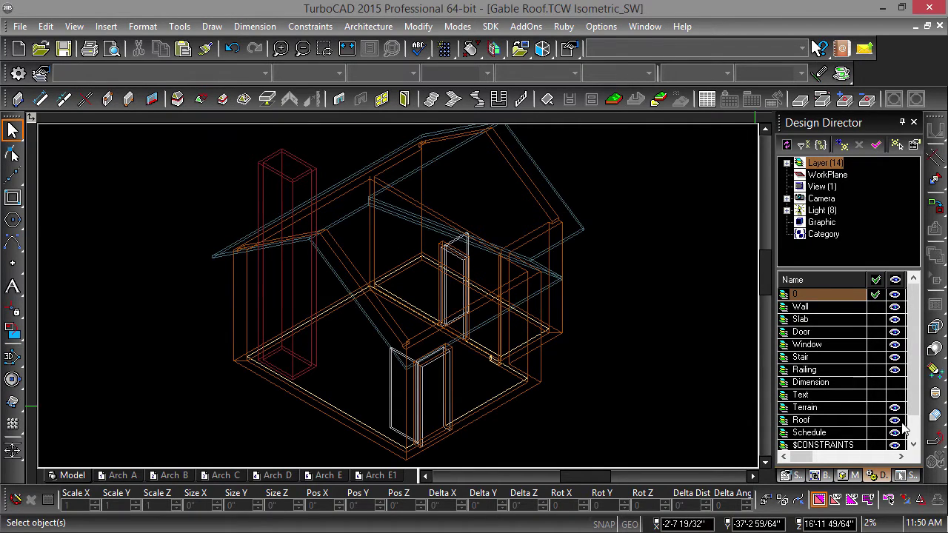
pyautogui.click(302, 373)
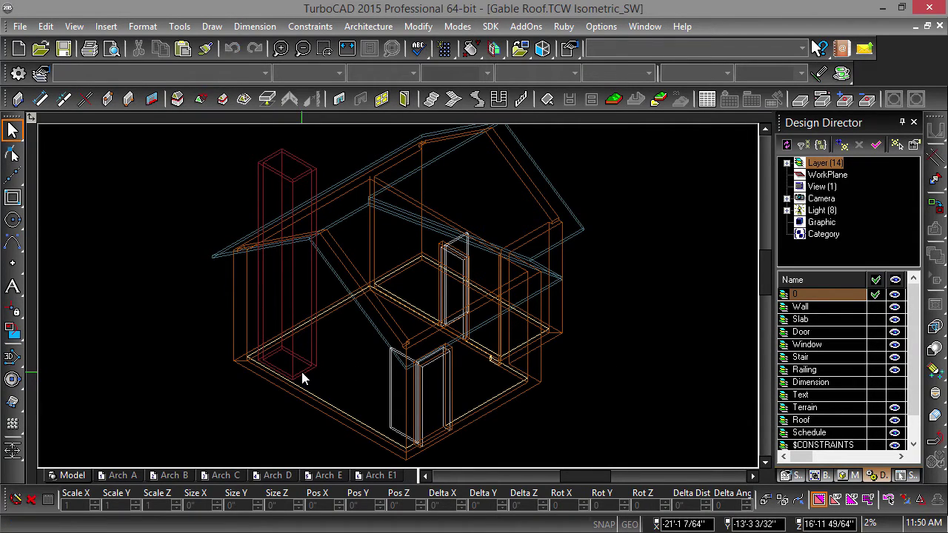
pyautogui.click(327, 380)
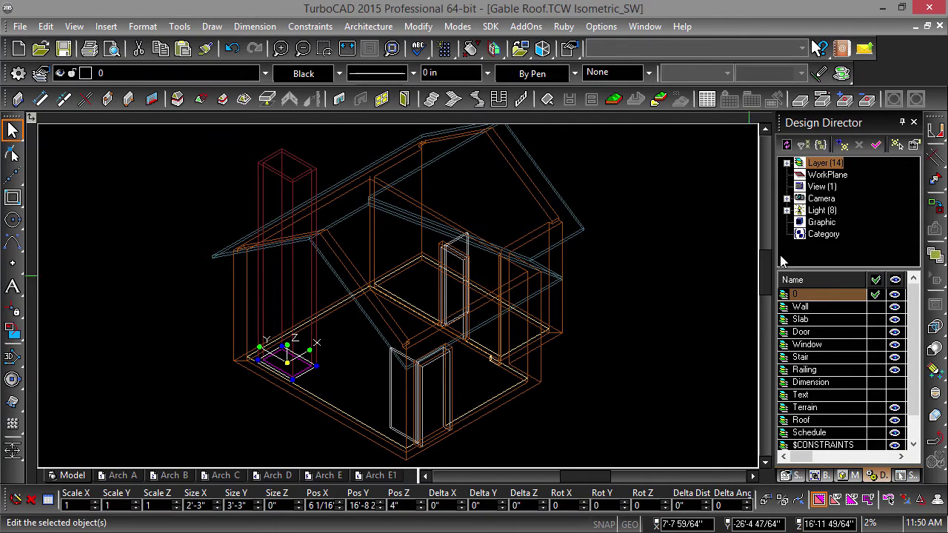
pyautogui.moveTo(933, 111); pyautogui.dragTo(863, 98)
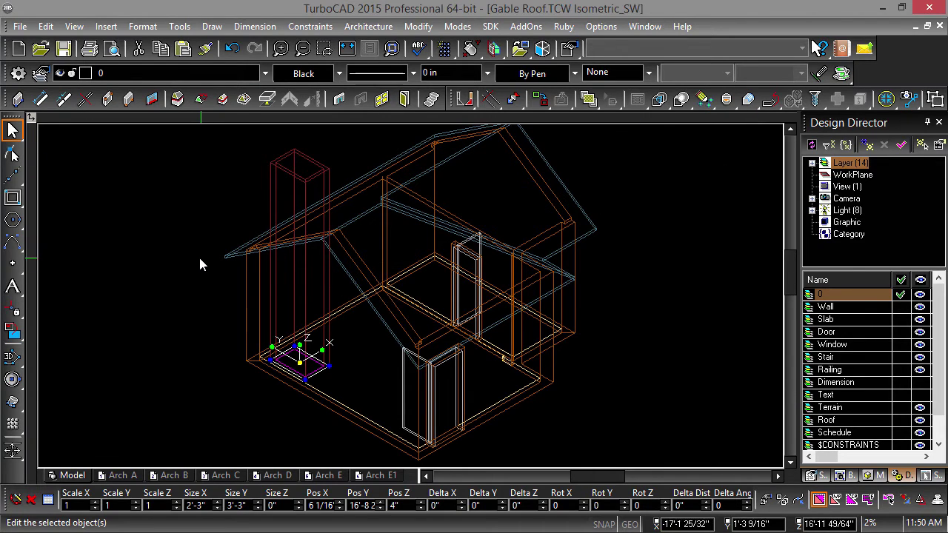
pyautogui.press('Escape')
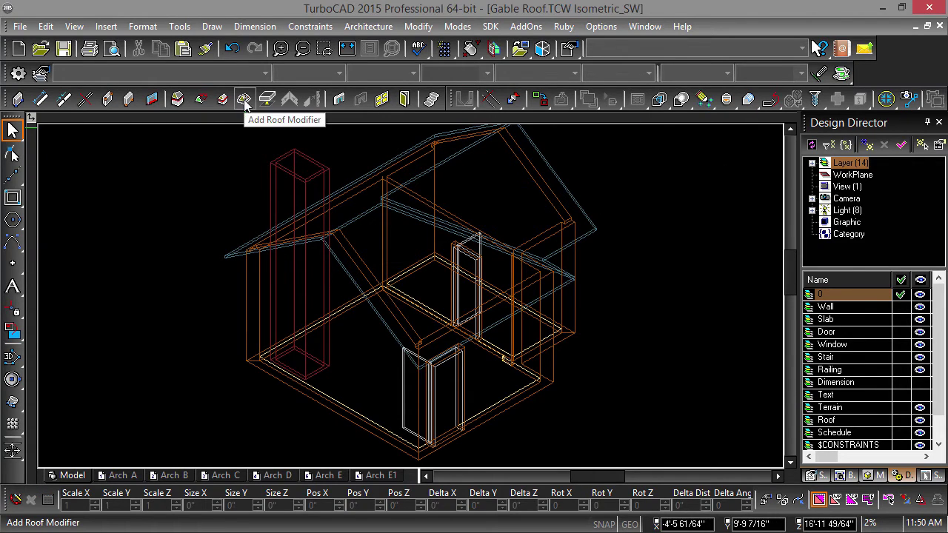
# Step: Add a roof modifier that cuts the roof with the chimney base polyline, then view it shaded
pyautogui.click(245, 105)
pyautogui.click(232, 254)
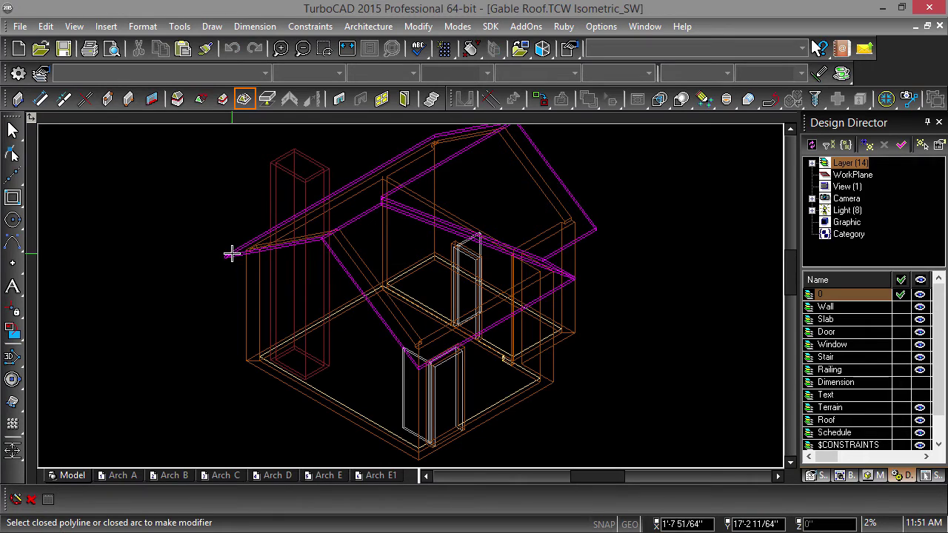
pyautogui.click(327, 372)
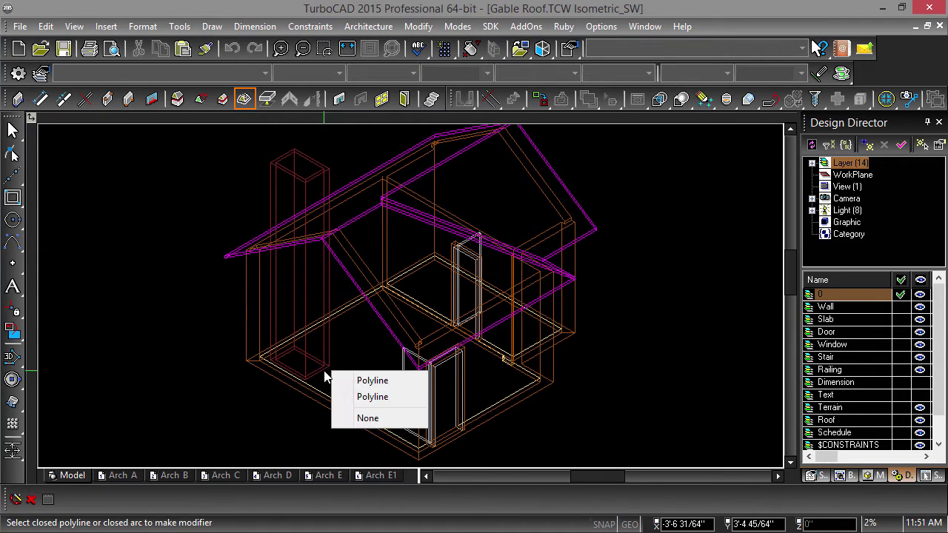
pyautogui.click(370, 381)
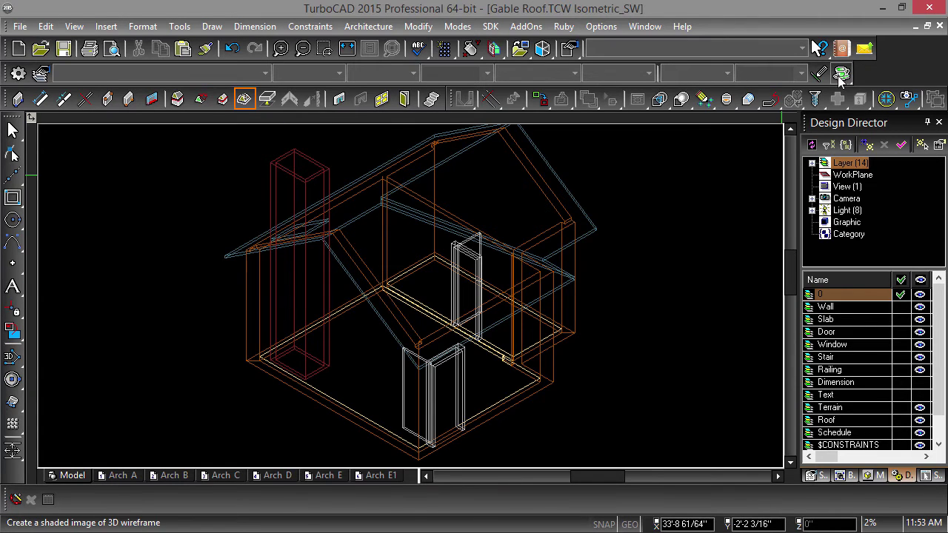
pyautogui.click(842, 72)
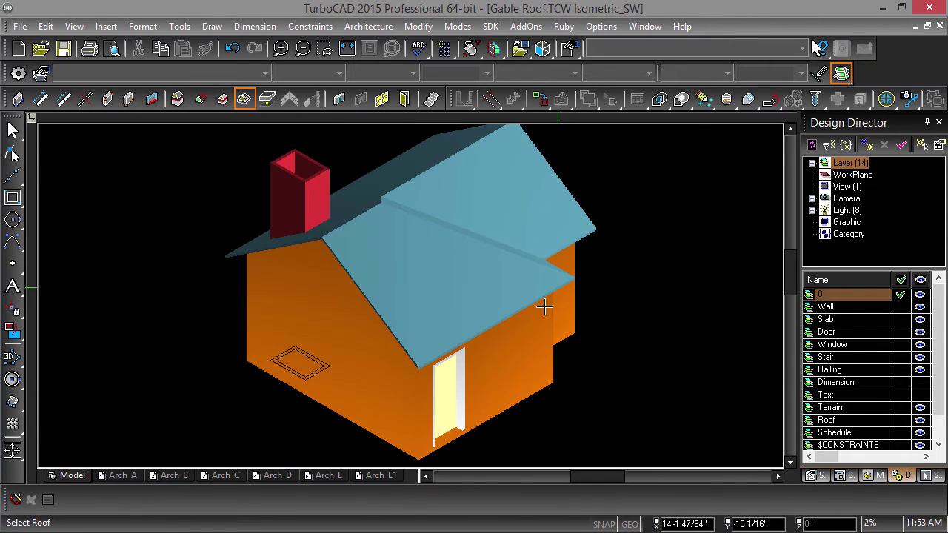
pyautogui.moveTo(544, 306)
pyautogui.mouseDown(button='middle')
pyautogui.moveTo(454, 343)
pyautogui.moveTo(402, 307)
pyautogui.moveTo(414, 329)
pyautogui.moveTo(337, 300)
pyautogui.moveTo(408, 309)
pyautogui.moveTo(242, 316)
pyautogui.moveTo(352, 299)
pyautogui.moveTo(396, 277)
pyautogui.moveTo(349, 294)
pyautogui.mouseUp(button='middle')
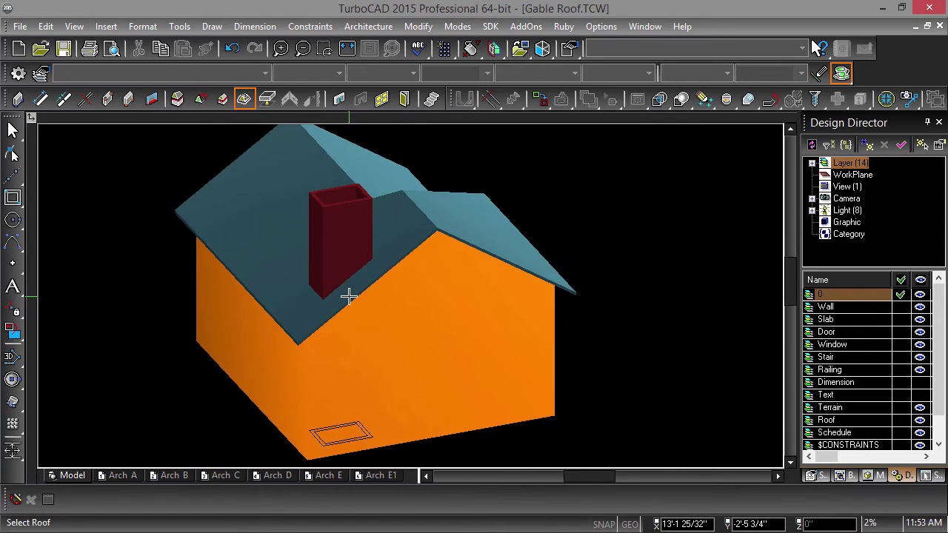
# Step: Return to a wireframe top plan view and choose WorkPlane by Entity
pyautogui.hotkey('ctrl', 'shift', 'p')
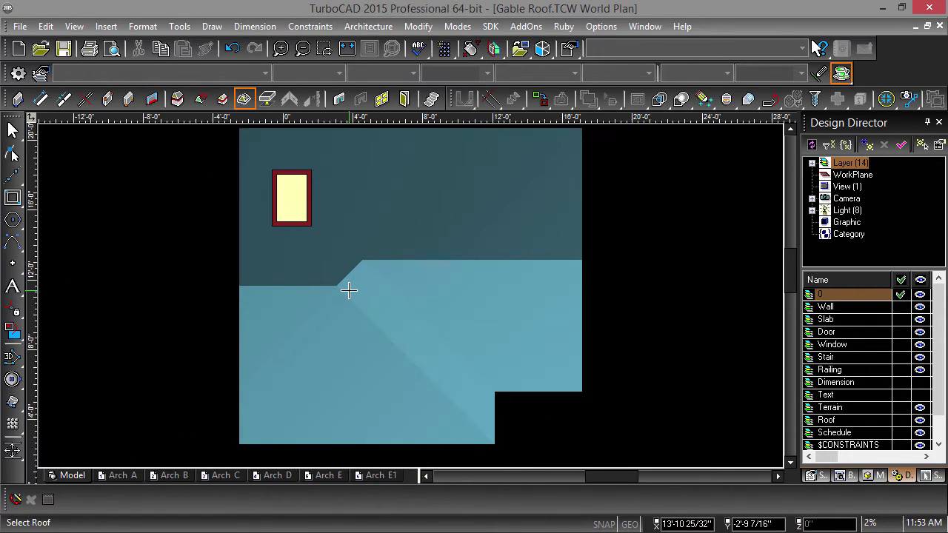
pyautogui.click(842, 74)
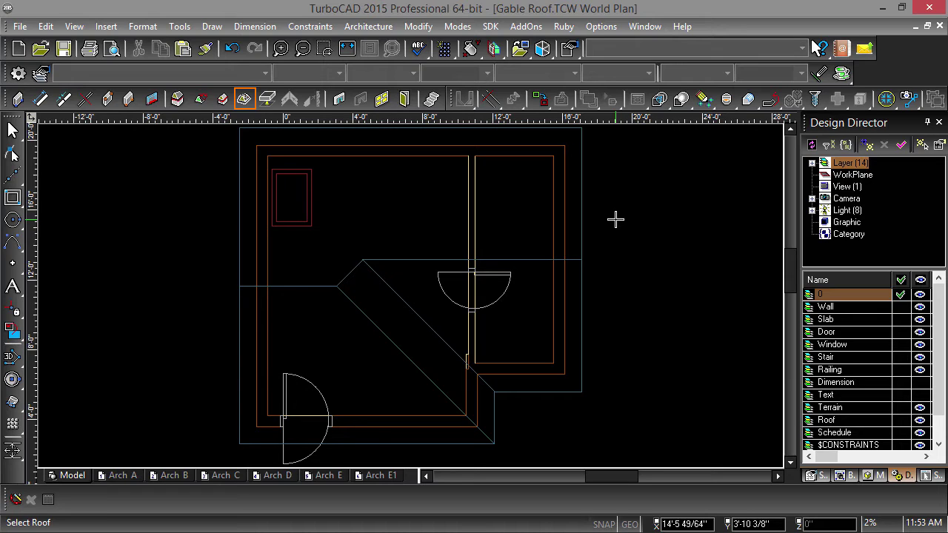
pyautogui.press('Escape')
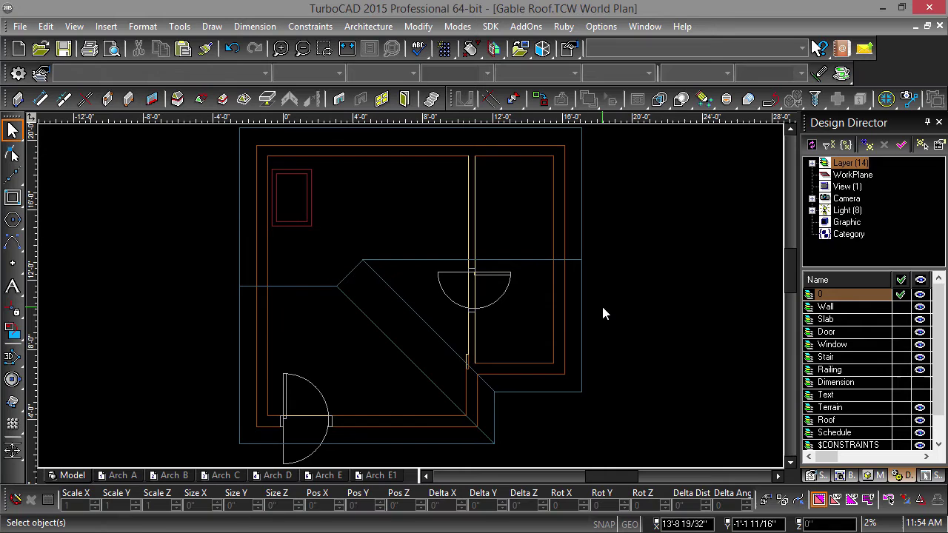
pyautogui.rightClick(603, 309)
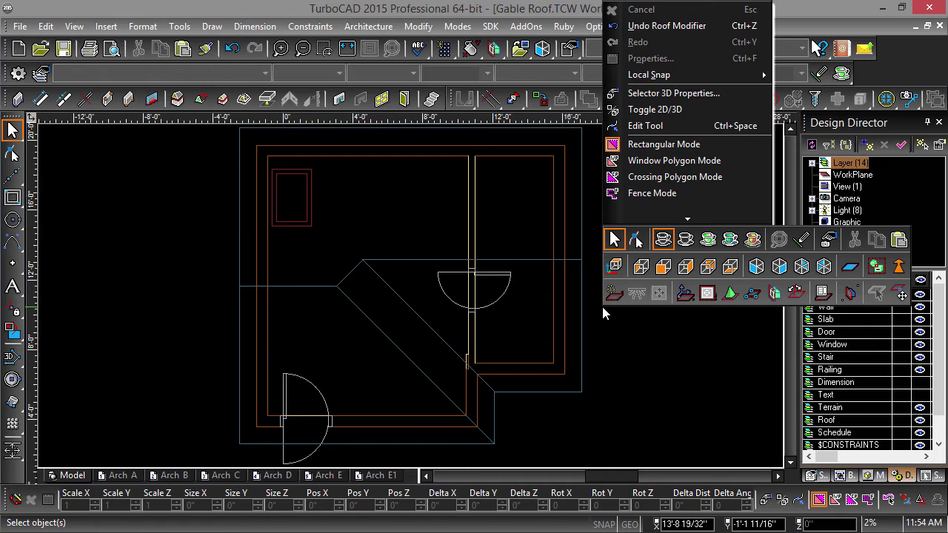
pyautogui.click(731, 292)
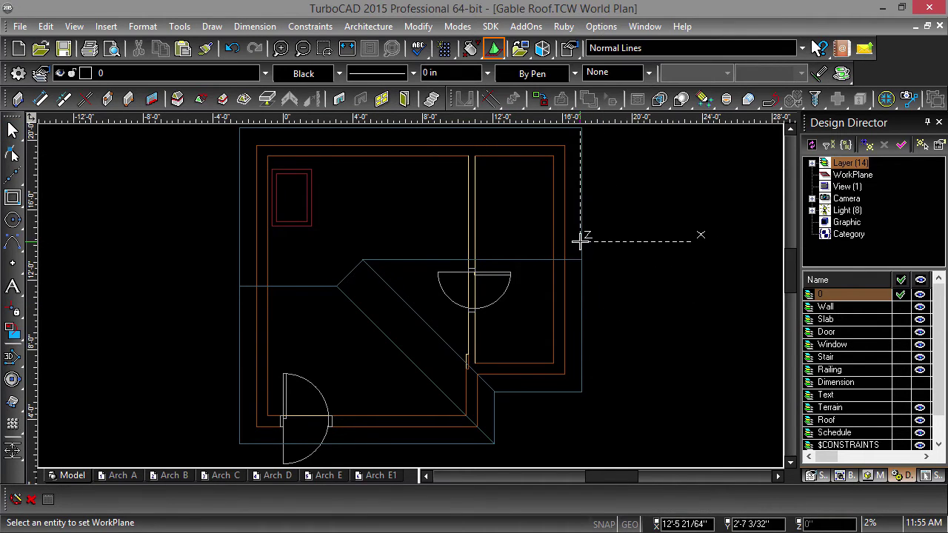
# Step: Draw a double-line rectangle to the right of the house and extrude it to height 6
pyautogui.click(12, 197)
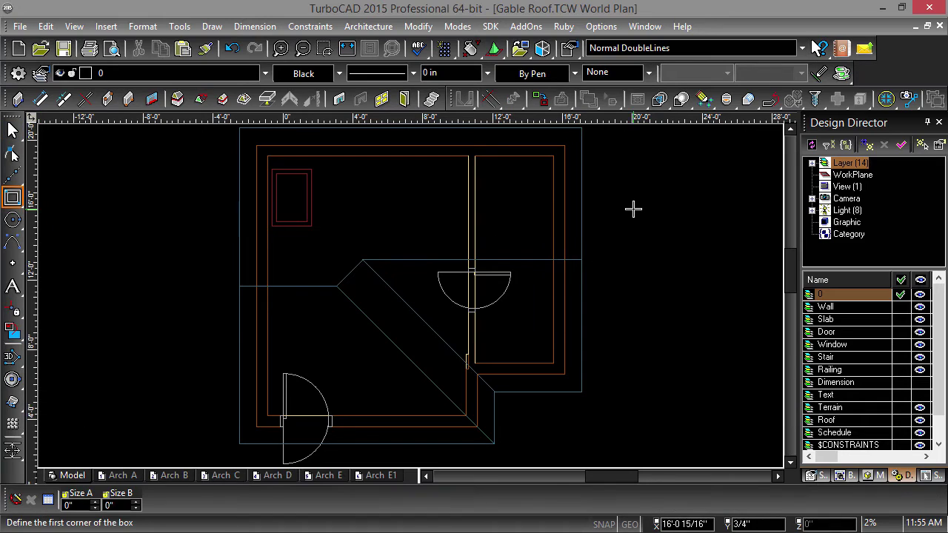
pyautogui.click(633, 210)
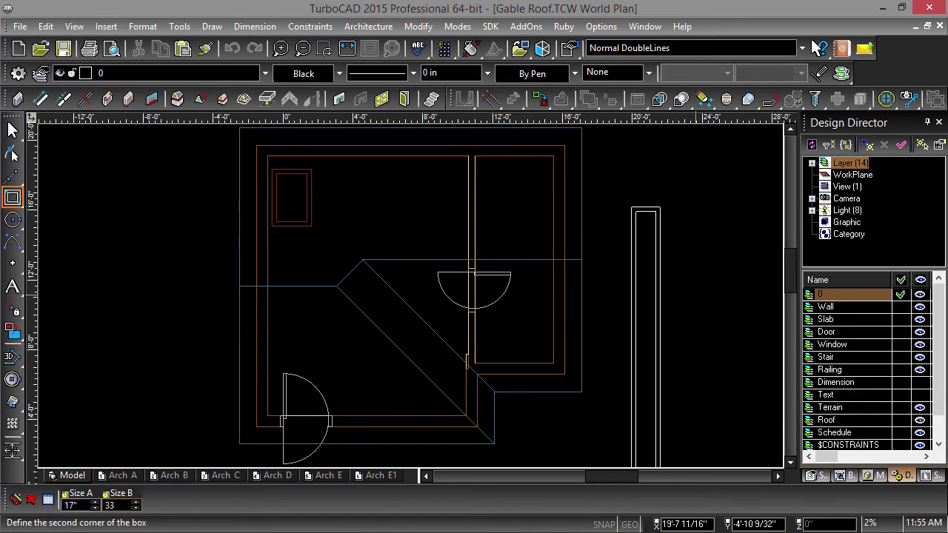
pyautogui.click(660, 258)
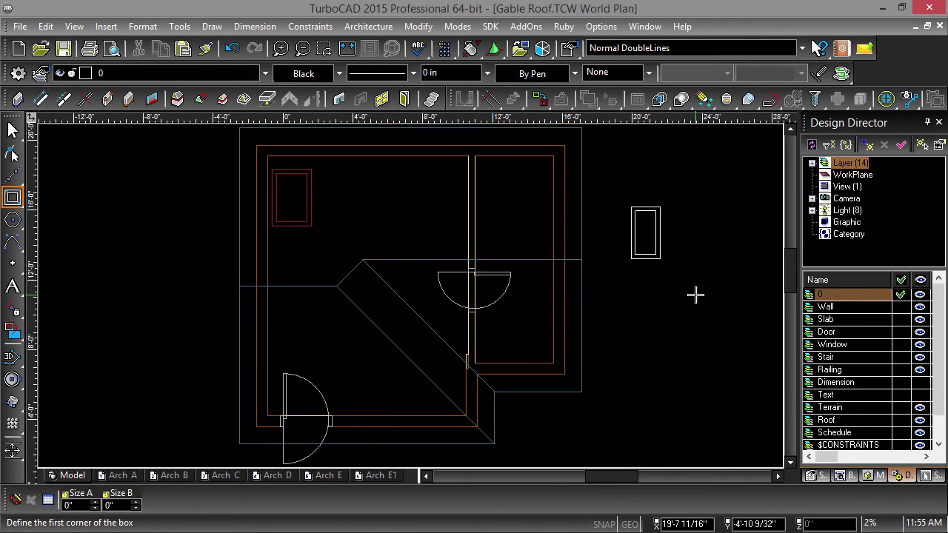
pyautogui.click(16, 406)
pyautogui.click(656, 250)
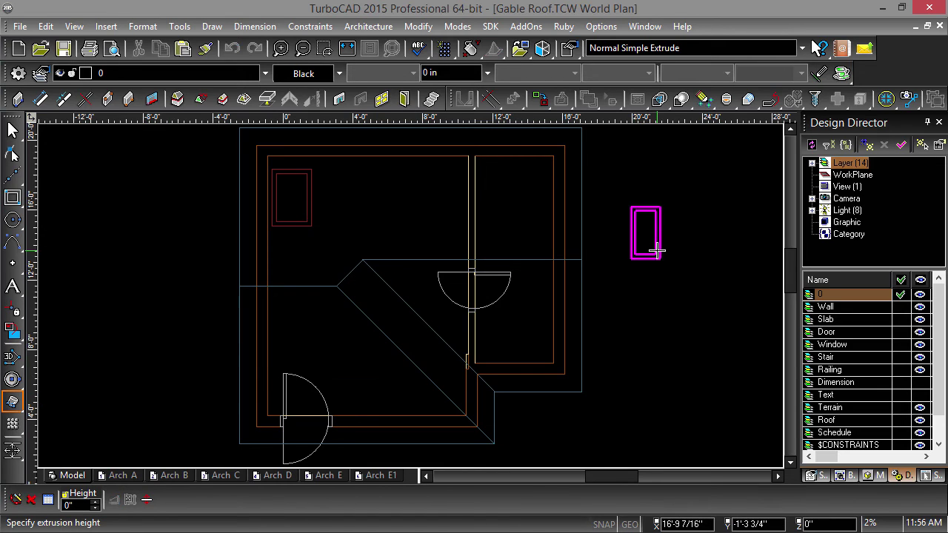
pyautogui.write('6')
pyautogui.press('Return')
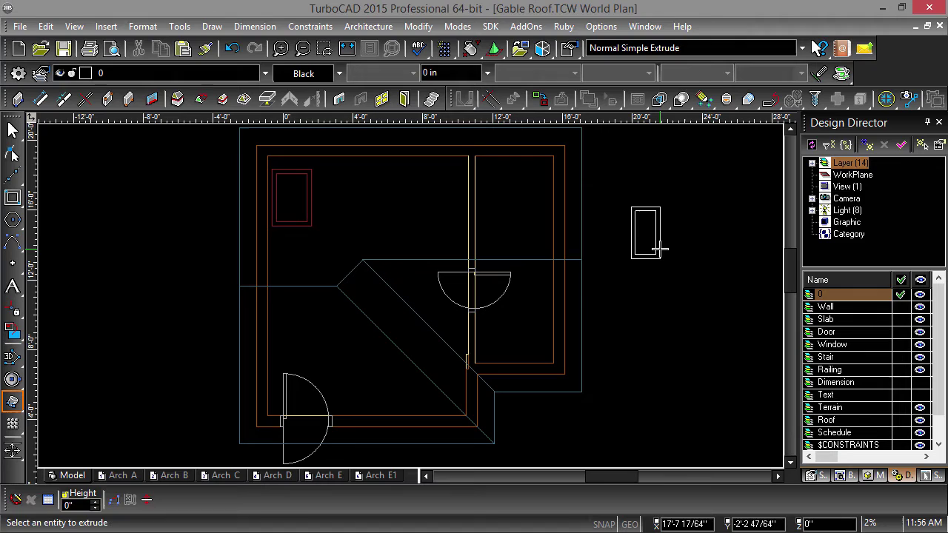
pyautogui.press('Escape')
# Step: Extrude the rectangle's inner polyline by .5 and give the window Mostly Clear Glass material
pyautogui.rightClick(659, 246)
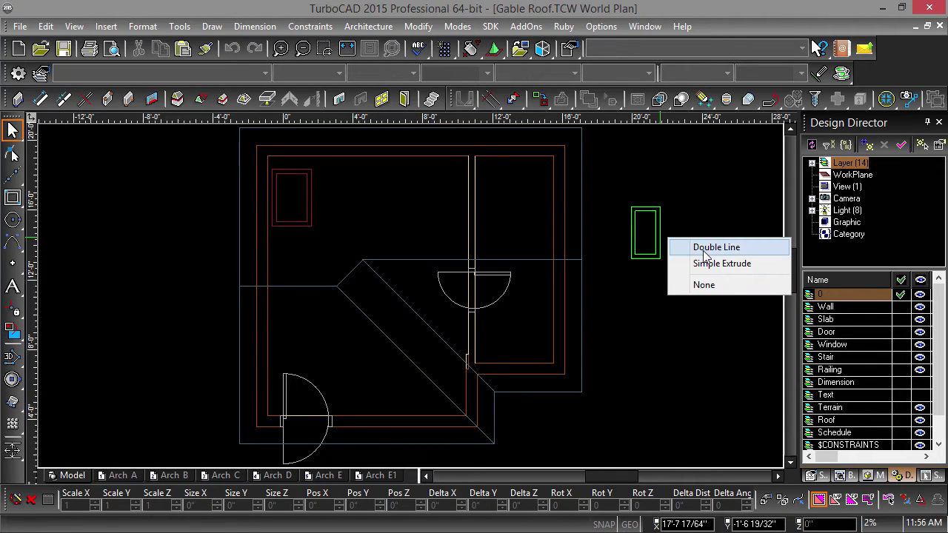
pyautogui.click(701, 249)
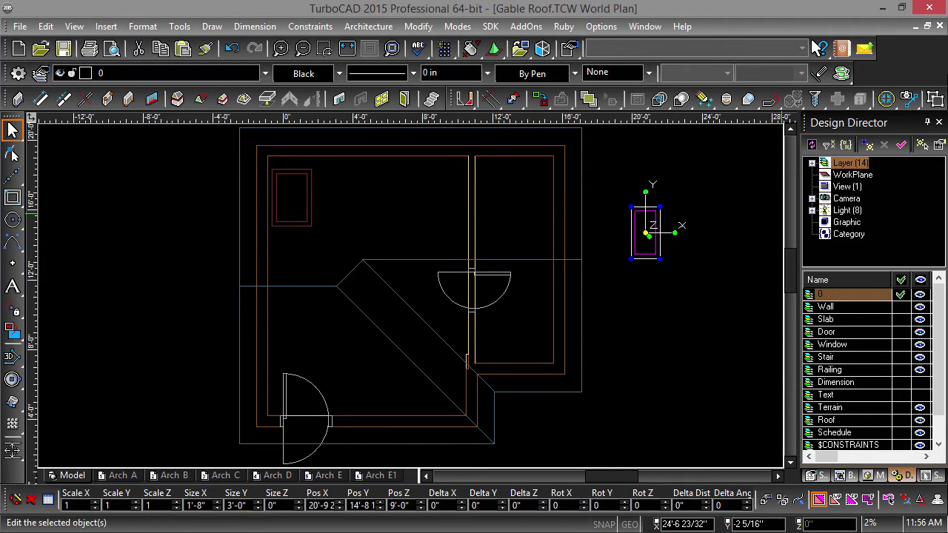
pyautogui.click(13, 401)
pyautogui.click(648, 257)
pyautogui.click(682, 280)
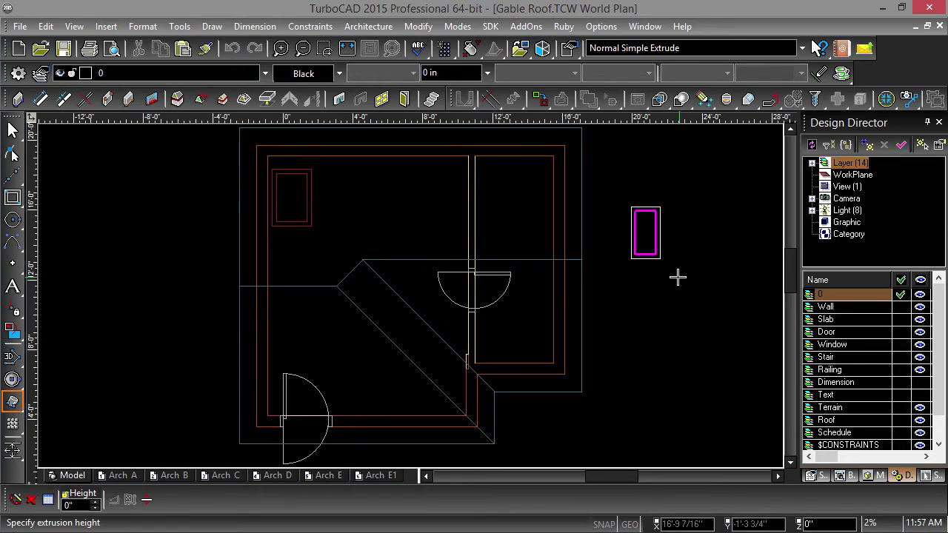
pyautogui.write('.5')
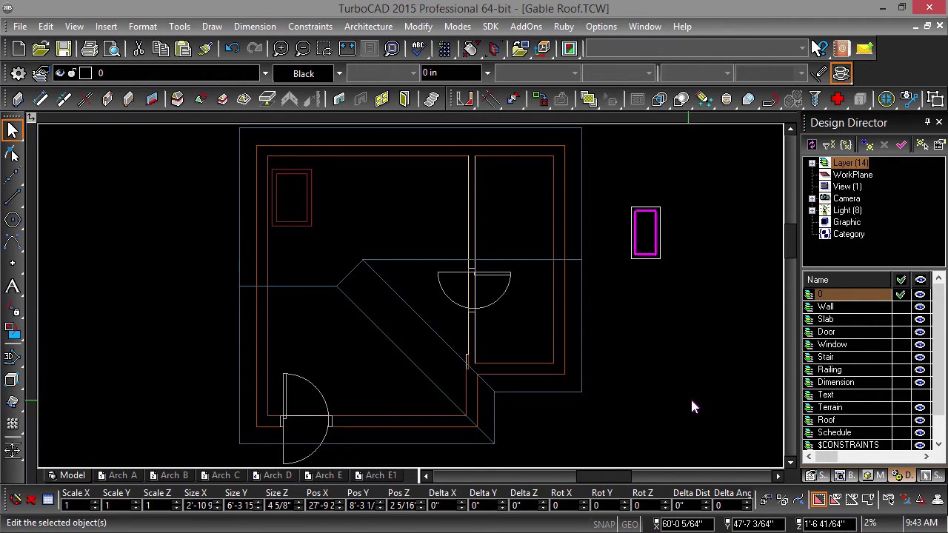
pyautogui.click(873, 476)
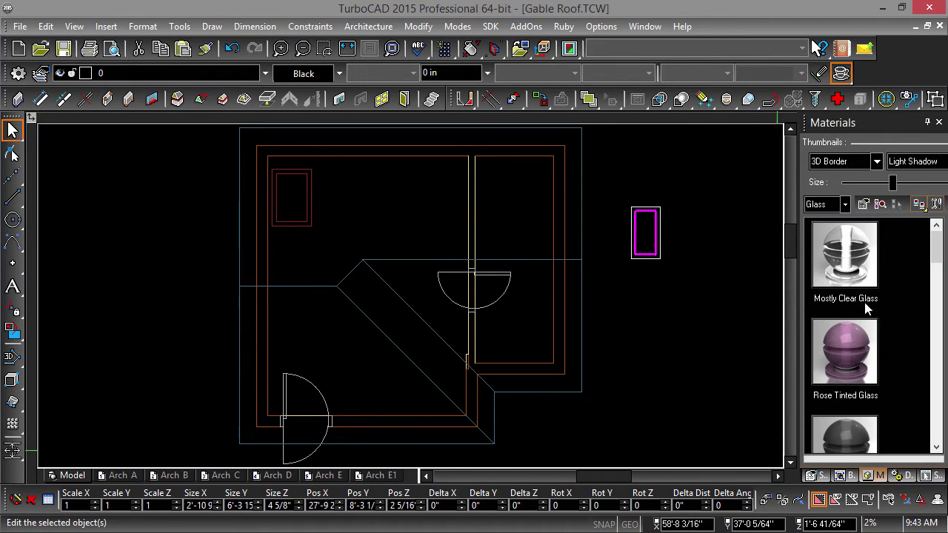
pyautogui.click(865, 280)
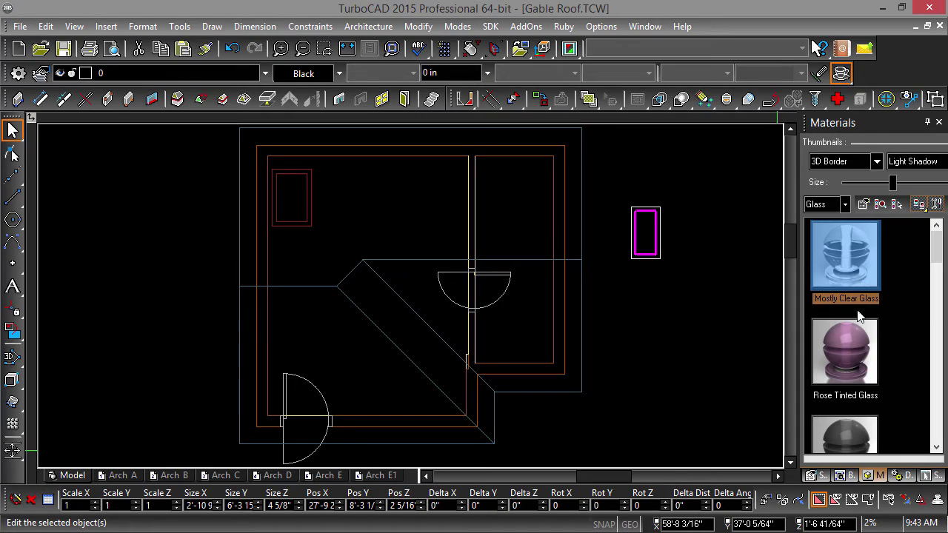
pyautogui.click(904, 475)
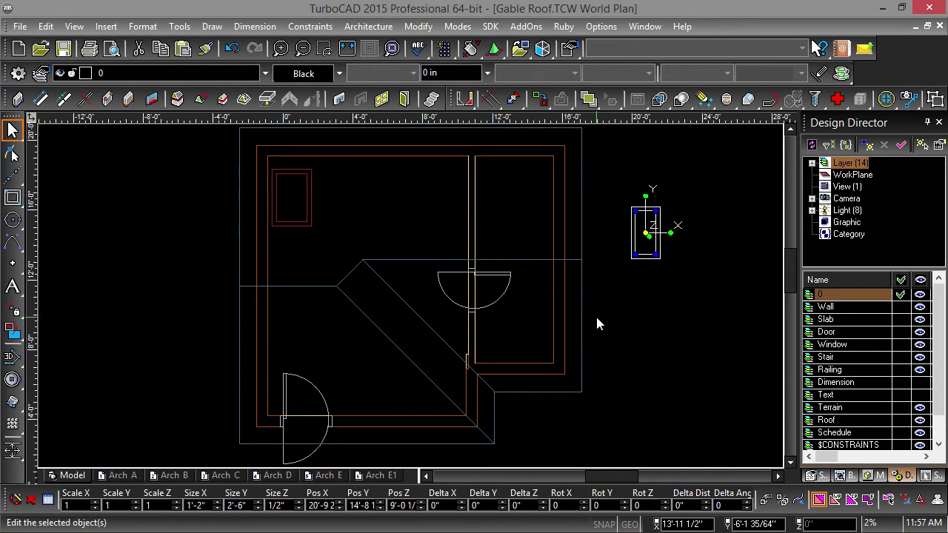
# Step: Select the window object and rotate it 90° about X, accepting the warning
pyautogui.click(598, 312)
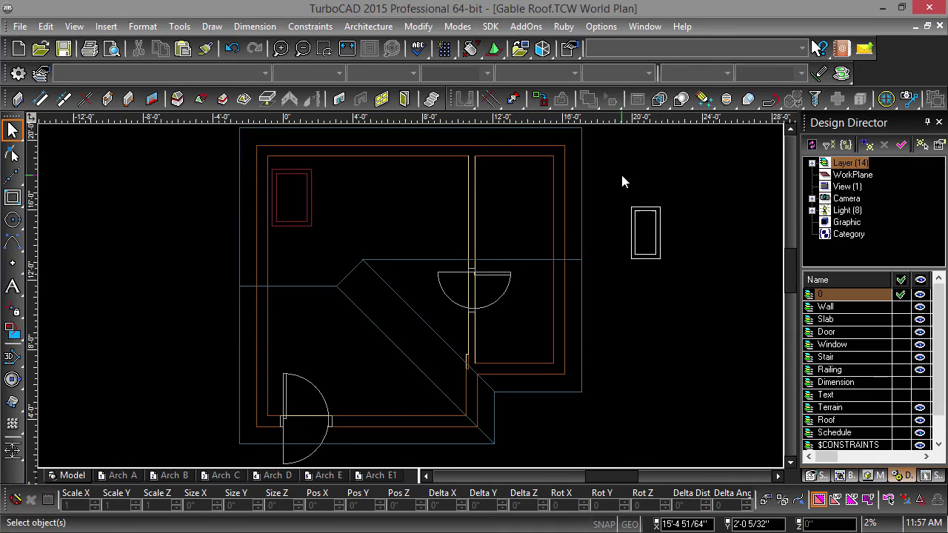
pyautogui.moveTo(622, 182); pyautogui.dragTo(678, 296)
pyautogui.press('Tab')
pyautogui.press('Tab')
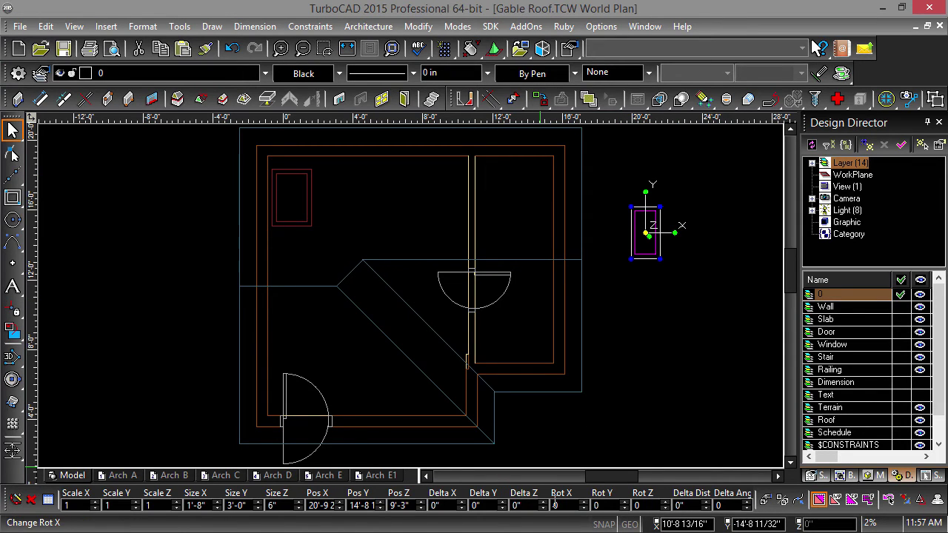
pyautogui.write('90')
pyautogui.press('Return')
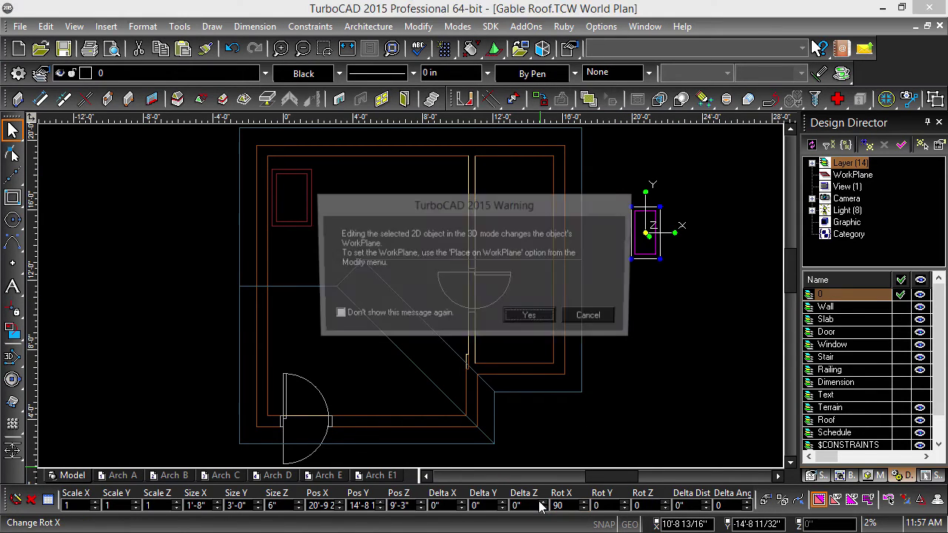
pyautogui.press('Return')
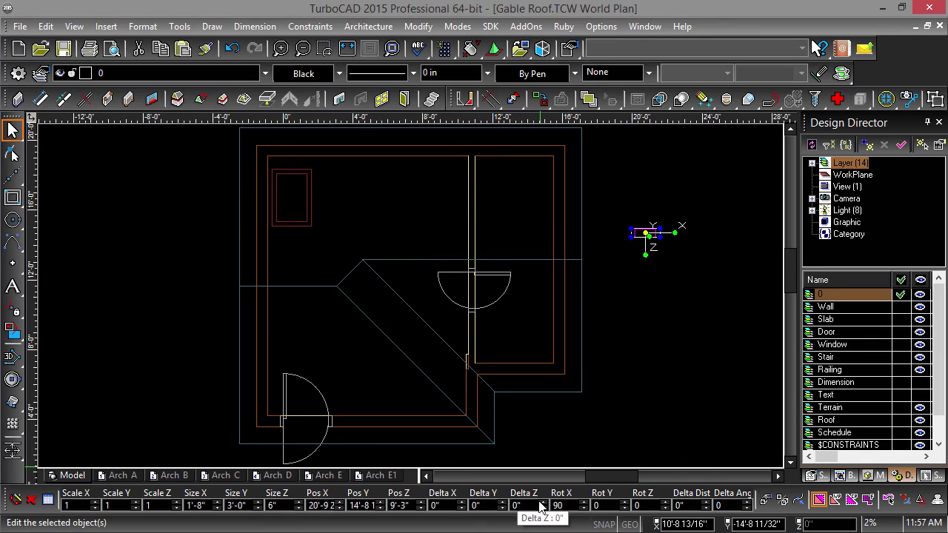
# Step: Create a block named Skylight from the window object
pyautogui.click(143, 25)
pyautogui.click(159, 194)
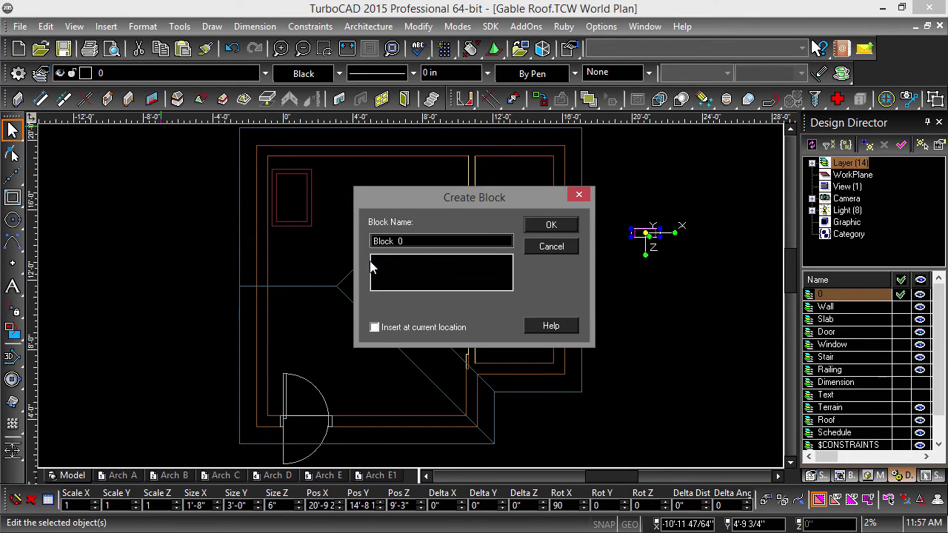
pyautogui.write('Skylight')
pyautogui.press('Return')
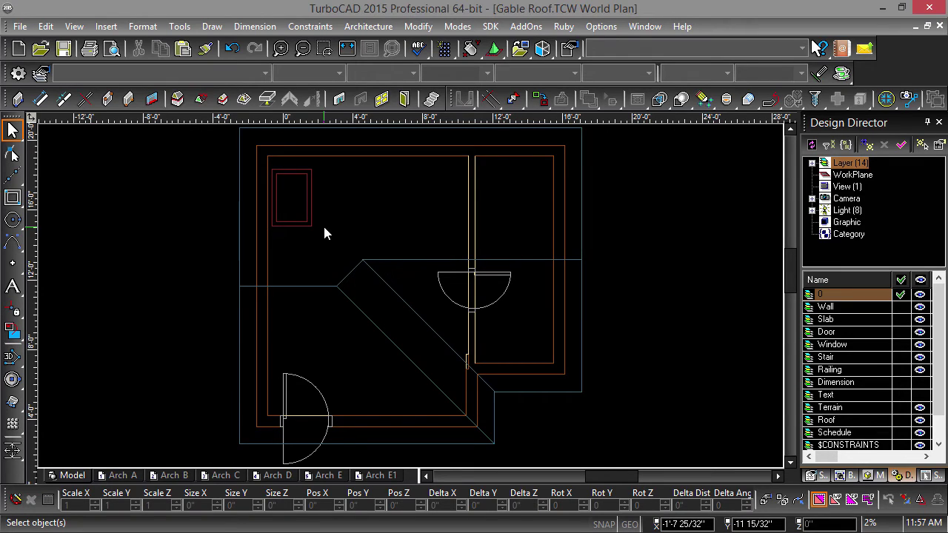
# Step: Set the Opening tool's 3D representation to the Skylight block
pyautogui.doubleClick(340, 99)
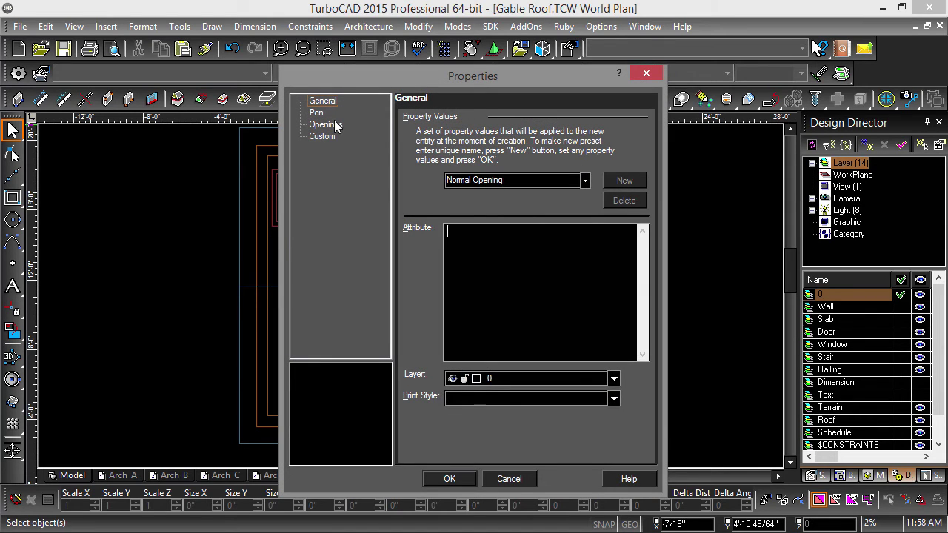
pyautogui.click(332, 124)
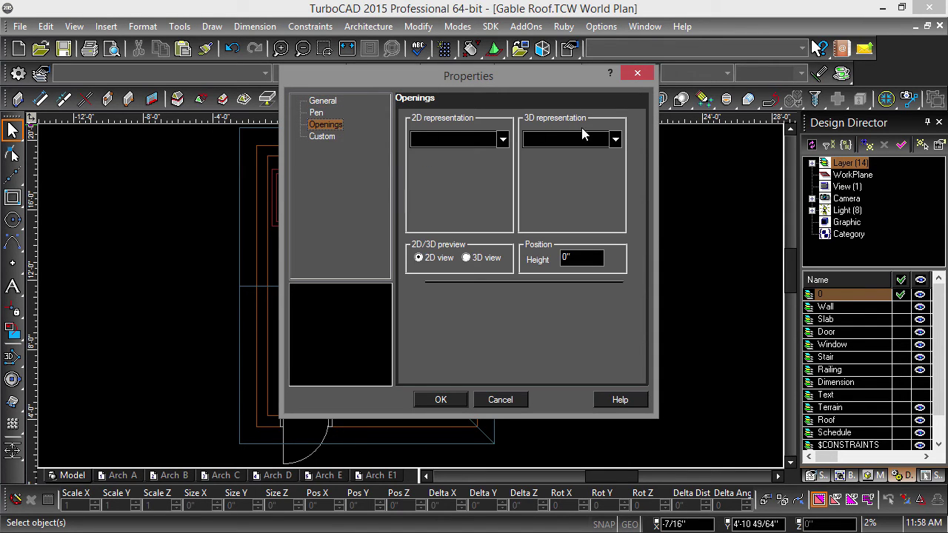
pyautogui.click(615, 140)
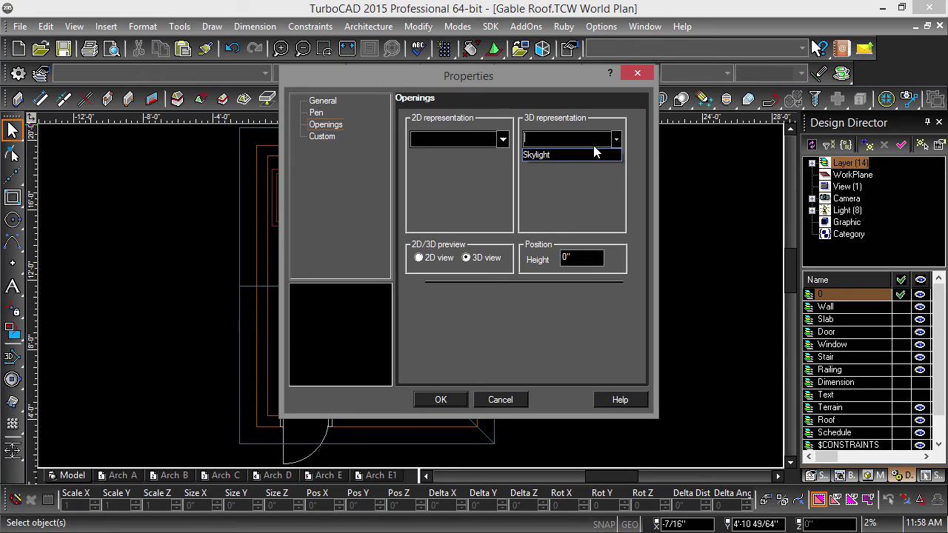
pyautogui.click(577, 152)
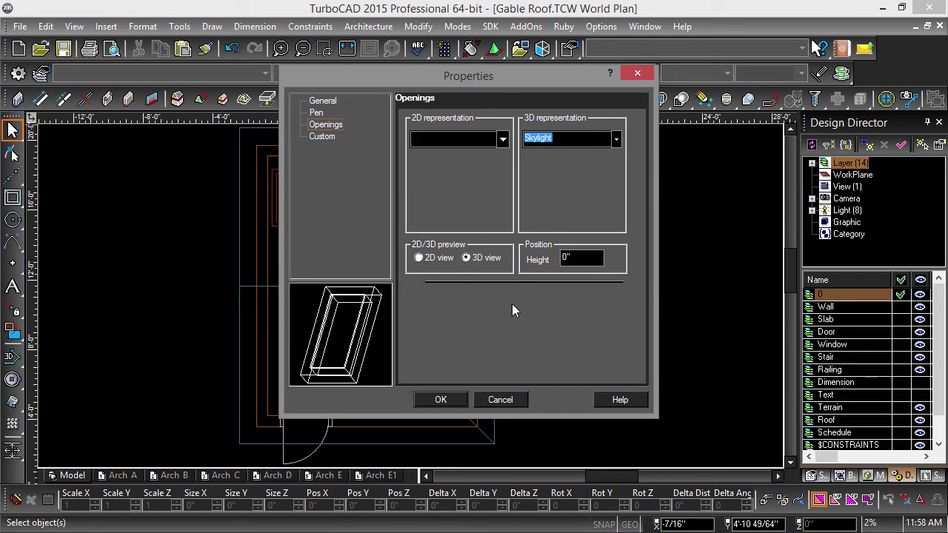
pyautogui.click(441, 400)
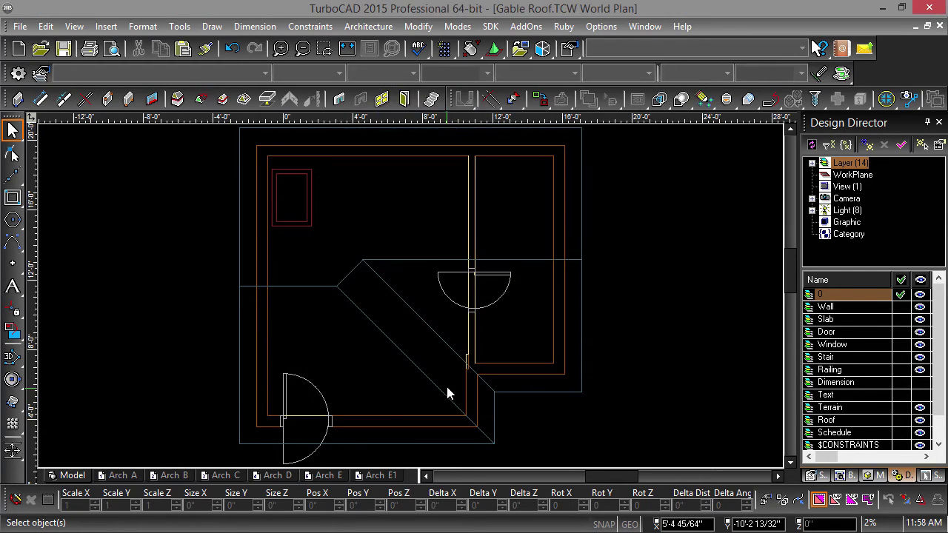
# Step: Anchor openings to the roof and place two skylights side by side on the plan's left
pyautogui.click(340, 100)
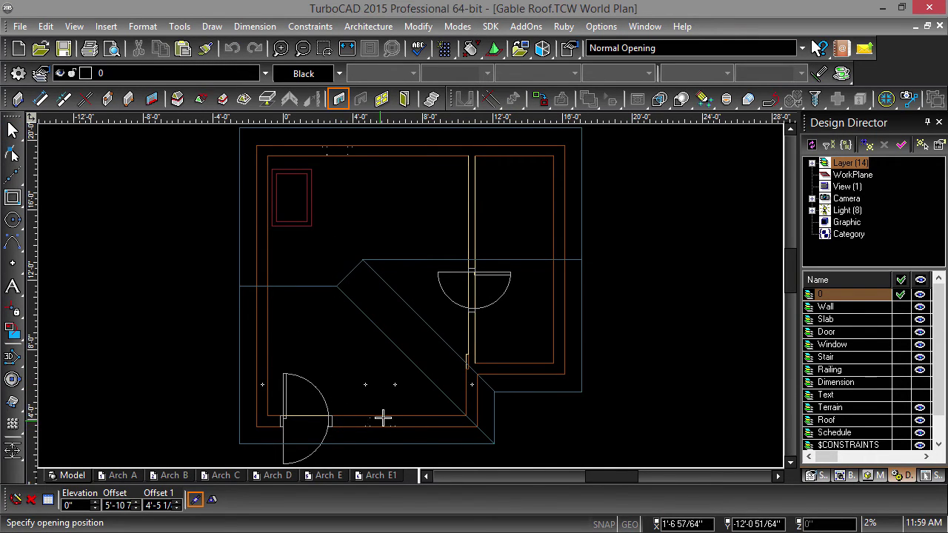
pyautogui.rightClick(320, 293)
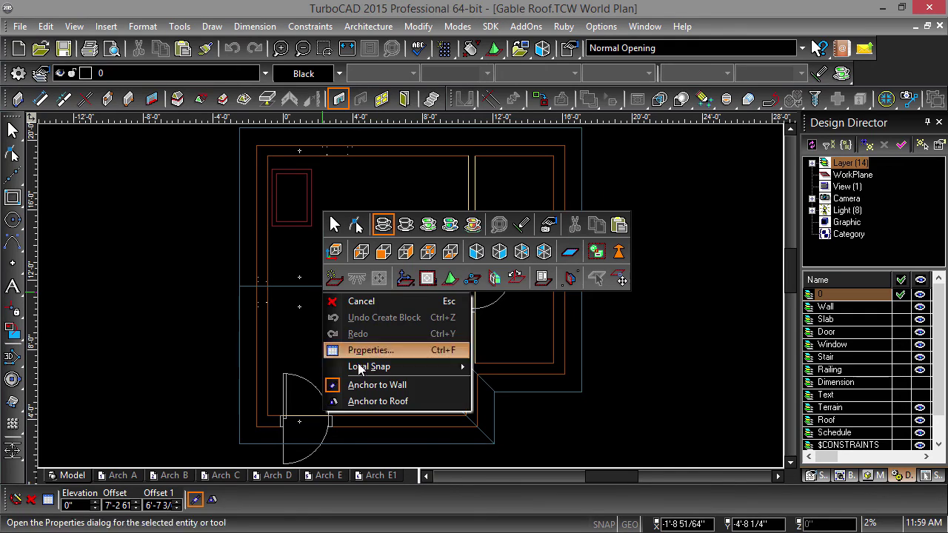
pyautogui.click(376, 402)
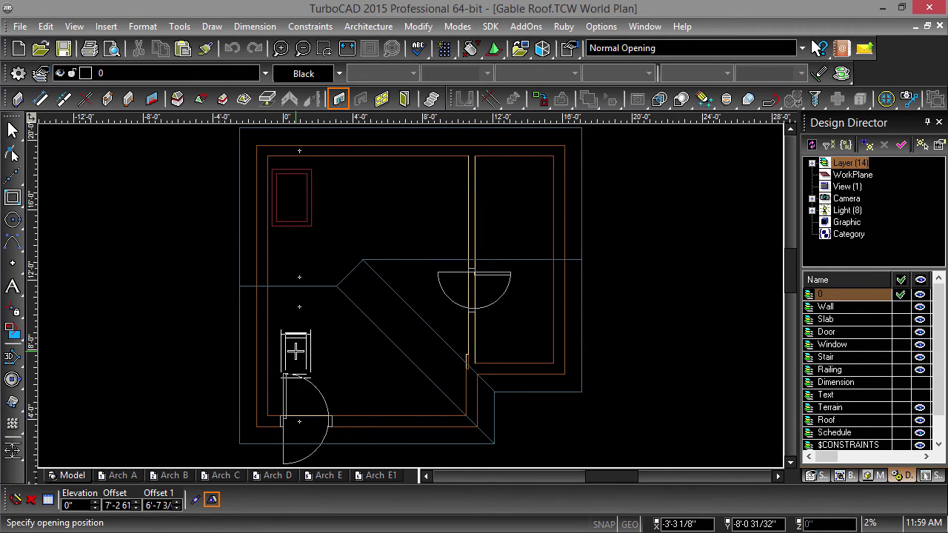
pyautogui.click(296, 351)
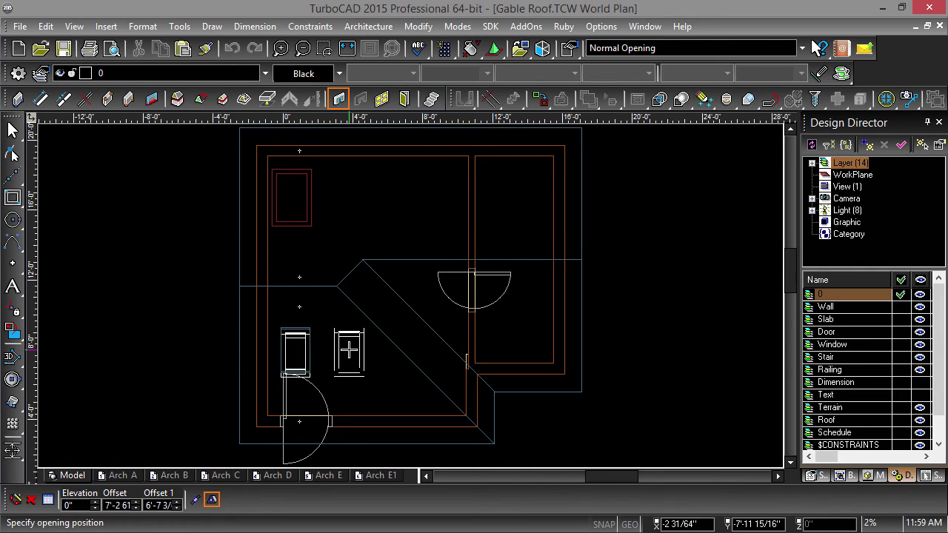
pyautogui.click(345, 347)
# Step: Render the house shaded in the Isometric SW view
pyautogui.press('Escape')
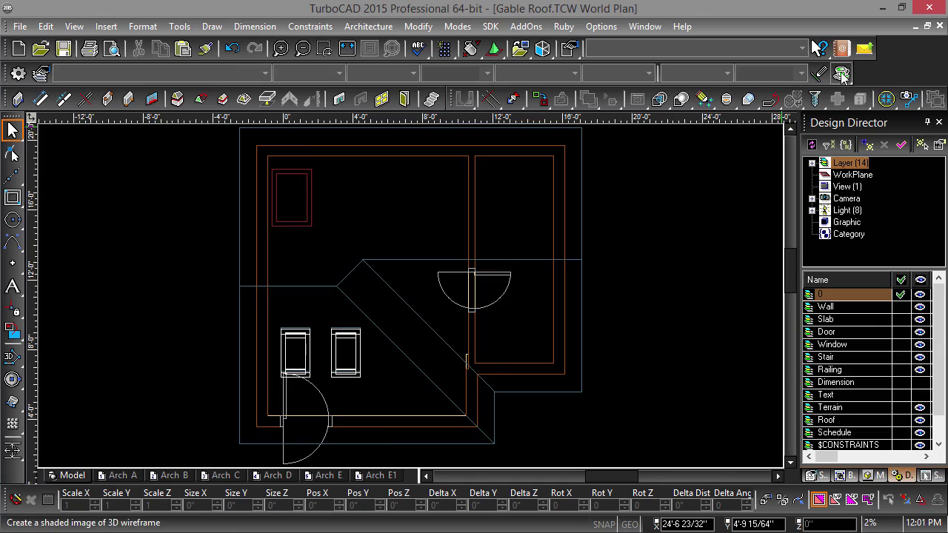
pyautogui.click(842, 72)
pyautogui.press('F7')
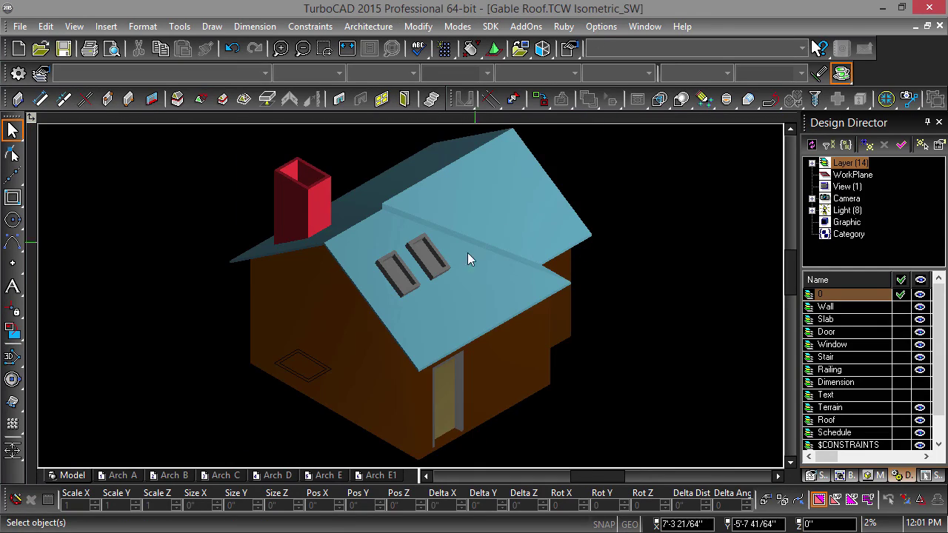
pyautogui.scroll(3, 410, 296)
pyautogui.scroll(-3, 328, 290)
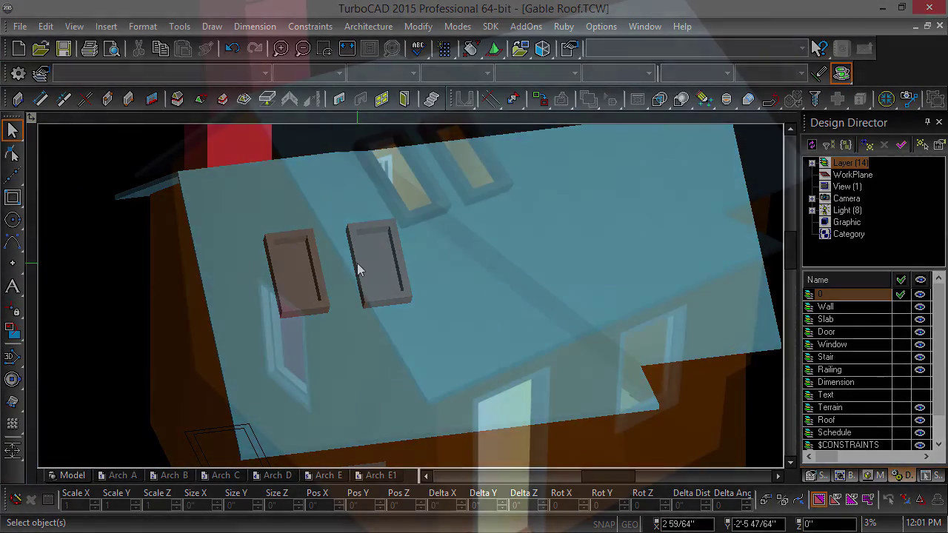